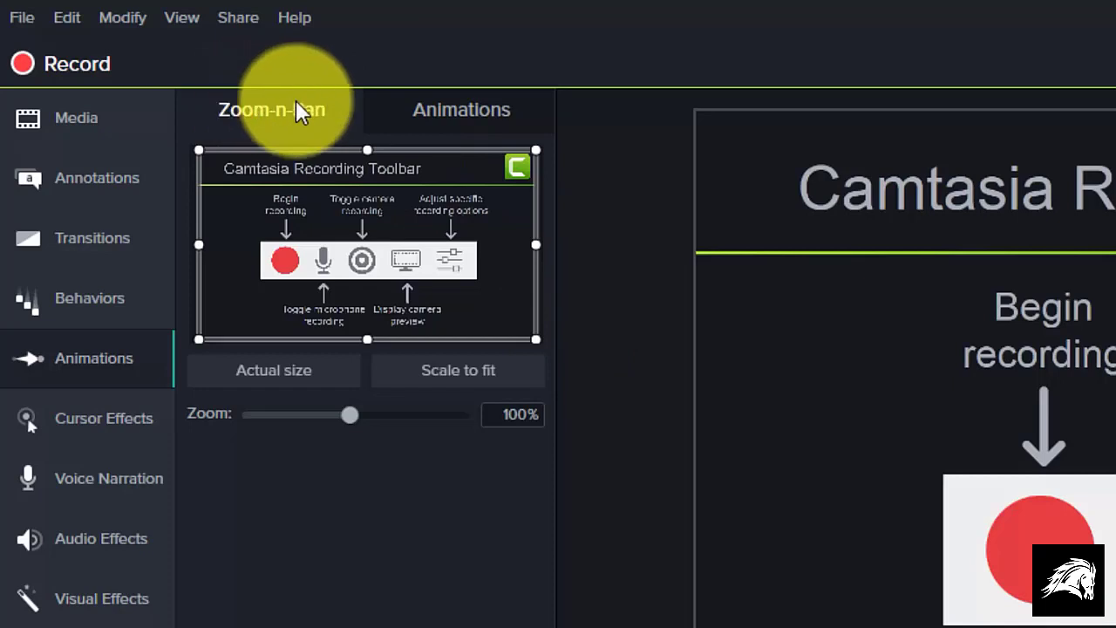
Add a zoom-n-pan animation at 0:00:20;00 that zooms to about 241% on the "Toggle camera recording" label
{"action": "left_click", "coordinate": [488, 101]}
{"action": "left_click", "coordinate": [268, 103]}
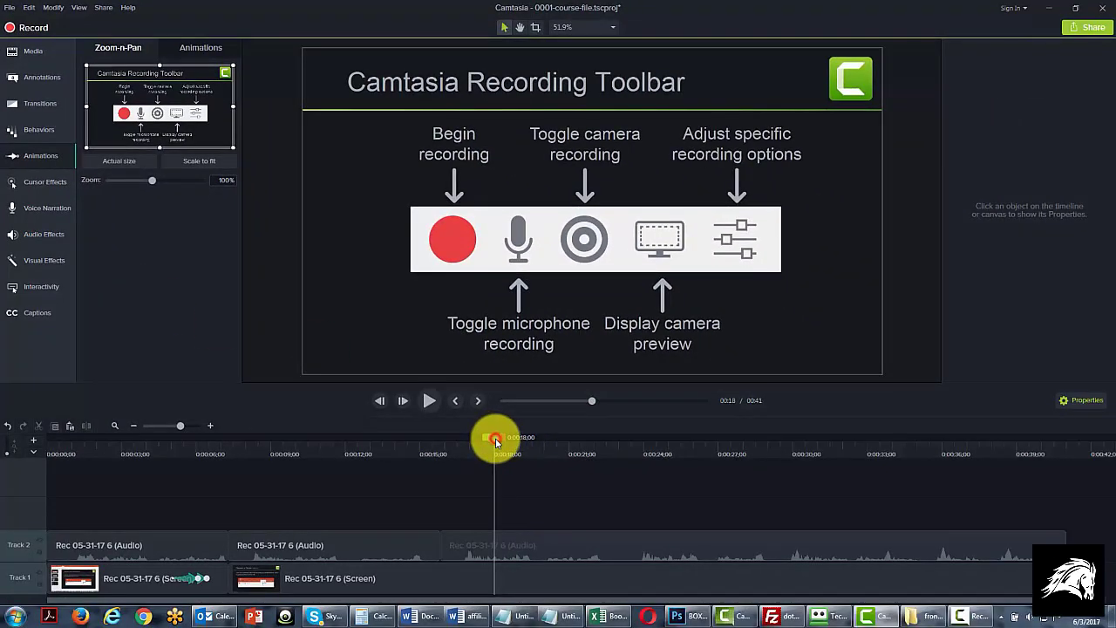
{"action": "left_click_drag", "start_coordinate": [502, 440], "coordinate": [532, 439]}
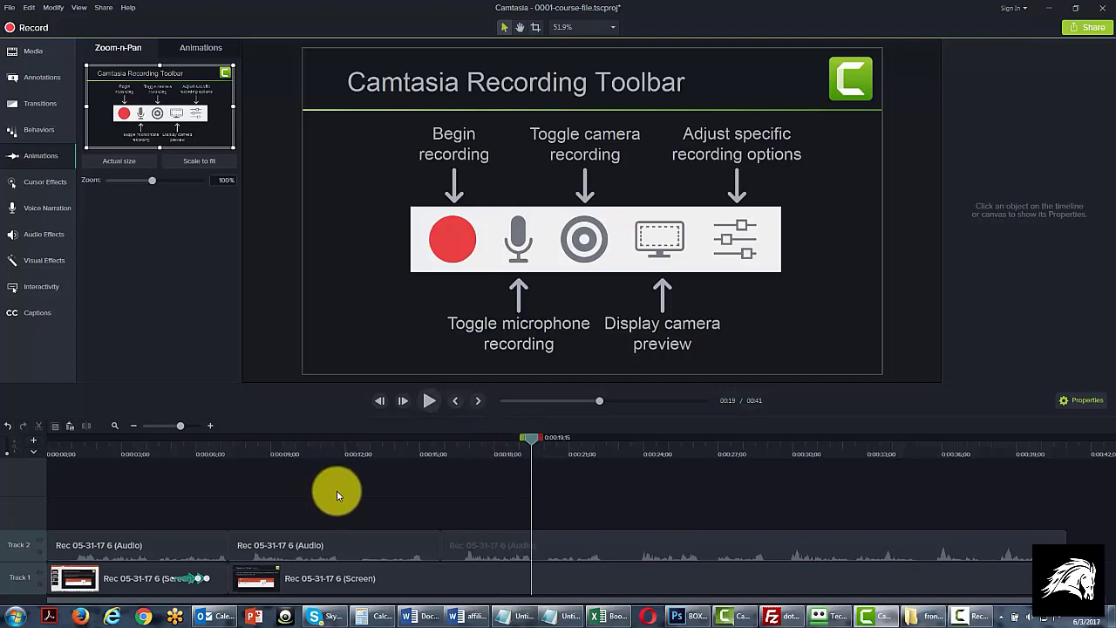
{"action": "left_click", "coordinate": [462, 543]}
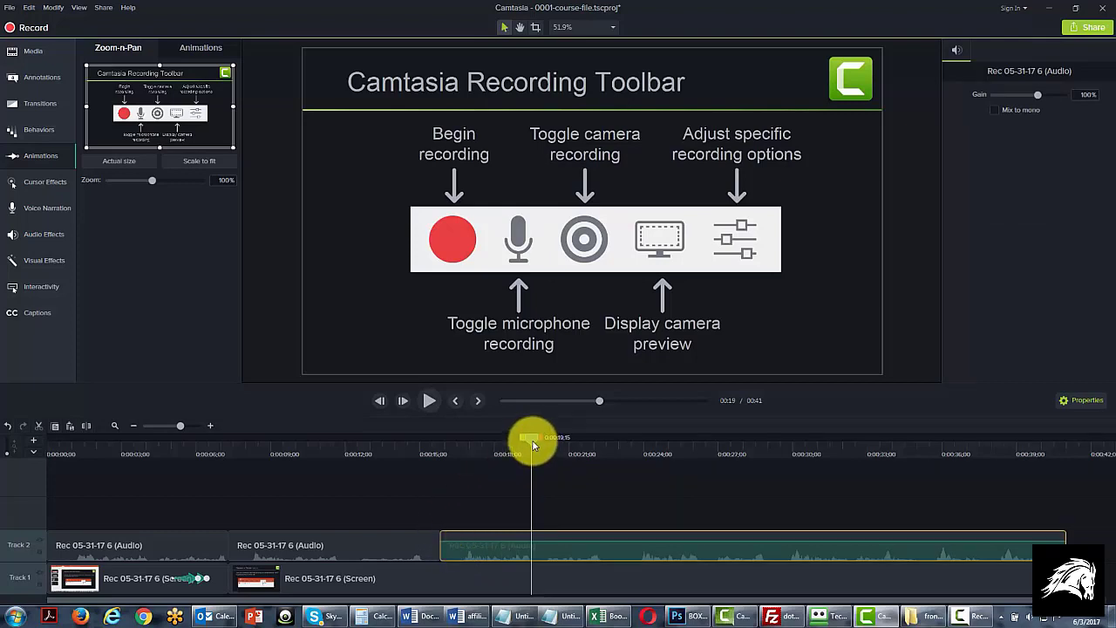
{"action": "left_click_drag", "start_coordinate": [534, 443], "coordinate": [546, 443]}
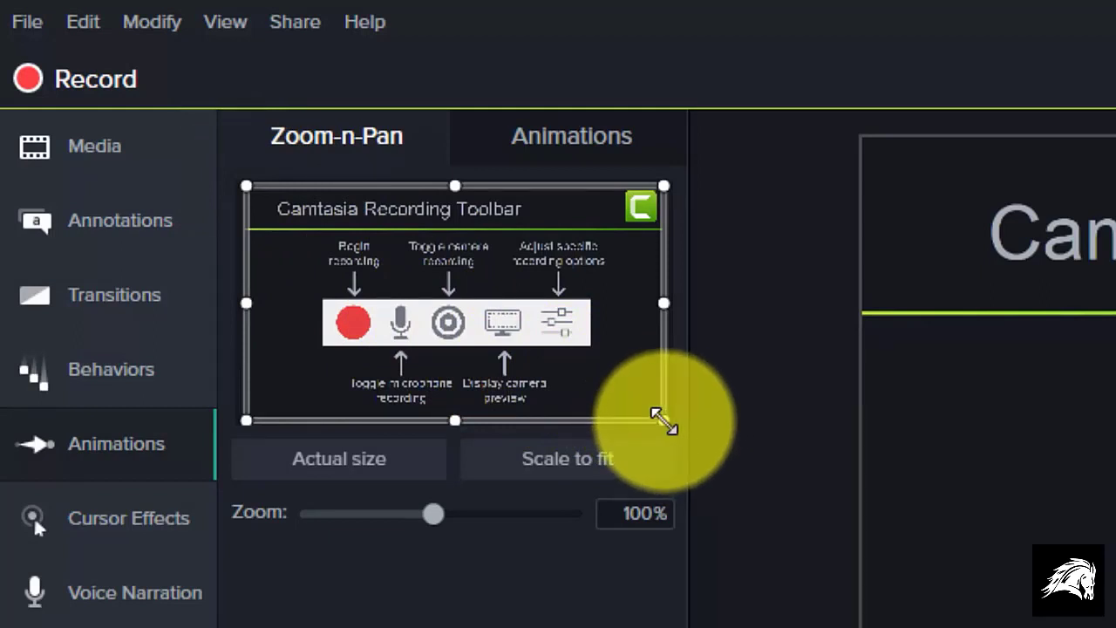
{"action": "left_click_drag", "start_coordinate": [662, 421], "coordinate": [504, 343]}
{"action": "left_click_drag", "start_coordinate": [362, 245], "coordinate": [237, 202]}
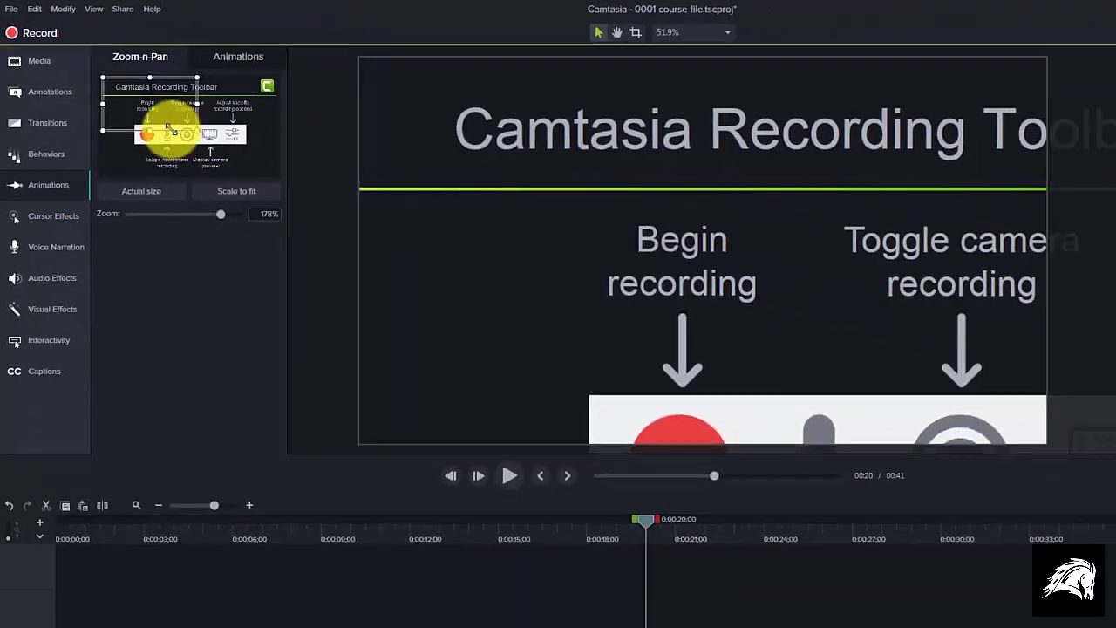
{"action": "left_click_drag", "start_coordinate": [130, 110], "coordinate": [167, 115]}
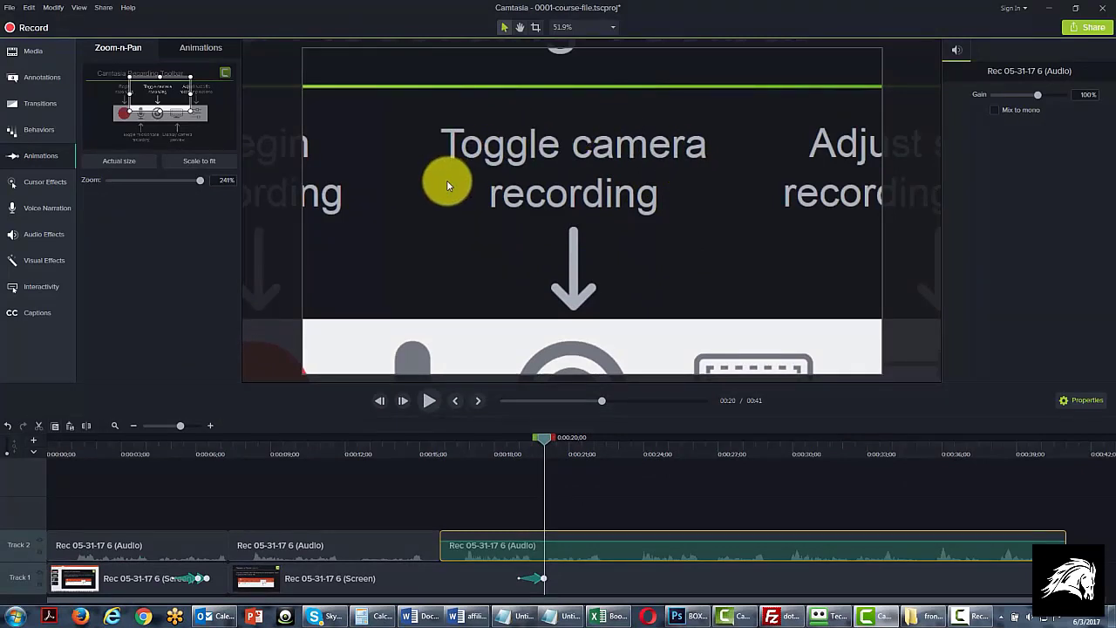
{"action": "left_click", "coordinate": [537, 579]}
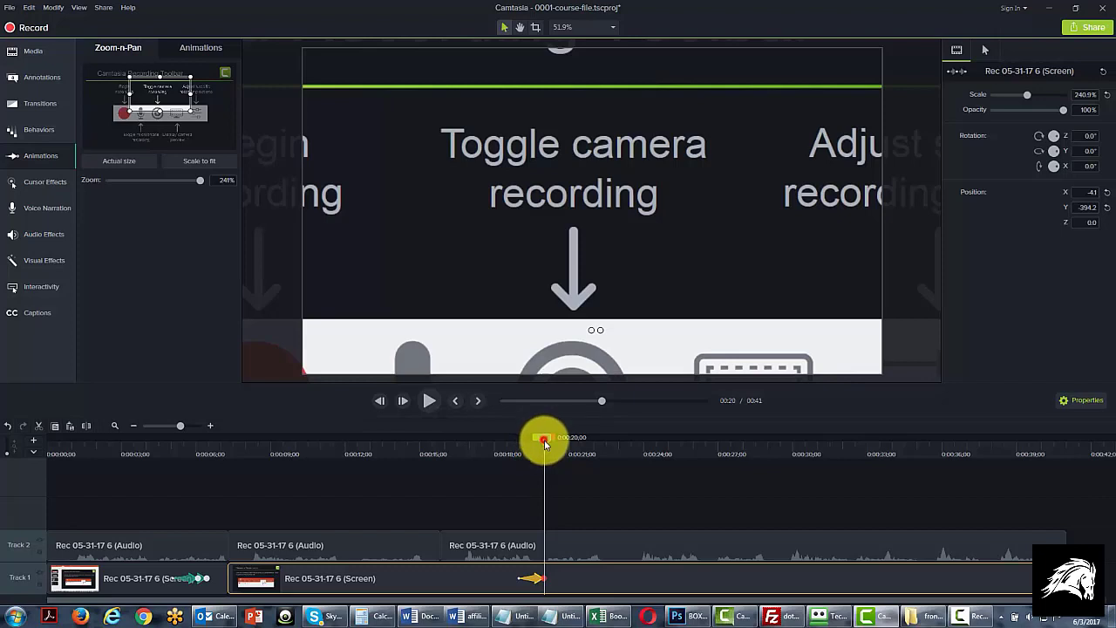
Add a scale-to-fit zoom animation at about 0:00:23;16 to return the recording to the full canvas view
{"action": "left_click_drag", "start_coordinate": [544, 442], "coordinate": [629, 447]}
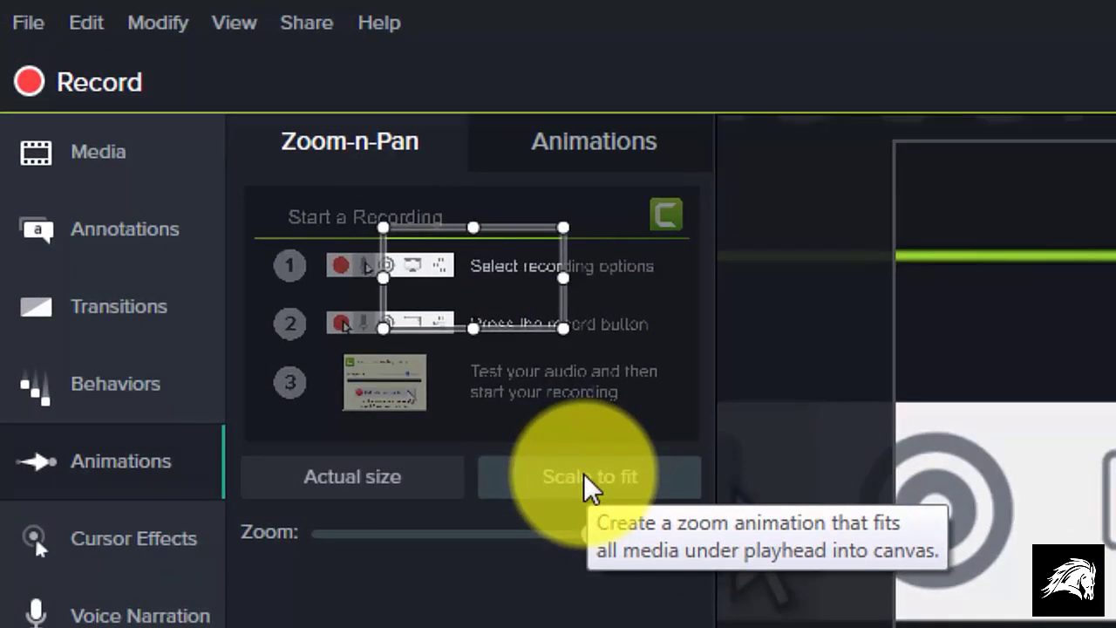
{"action": "left_click", "coordinate": [584, 476]}
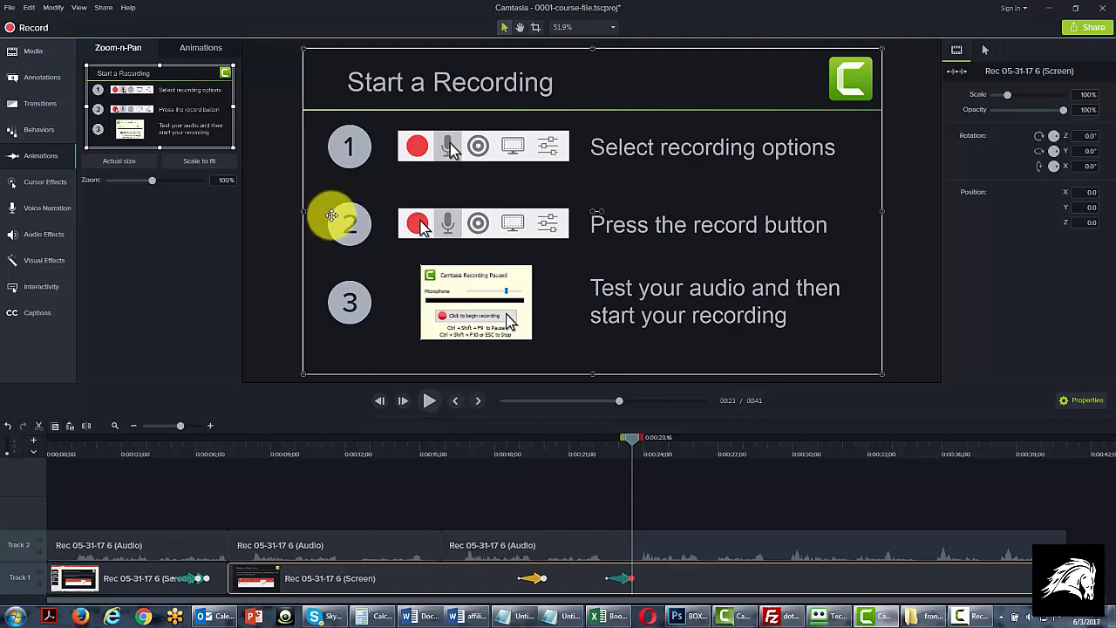
{"action": "left_click", "coordinate": [535, 579]}
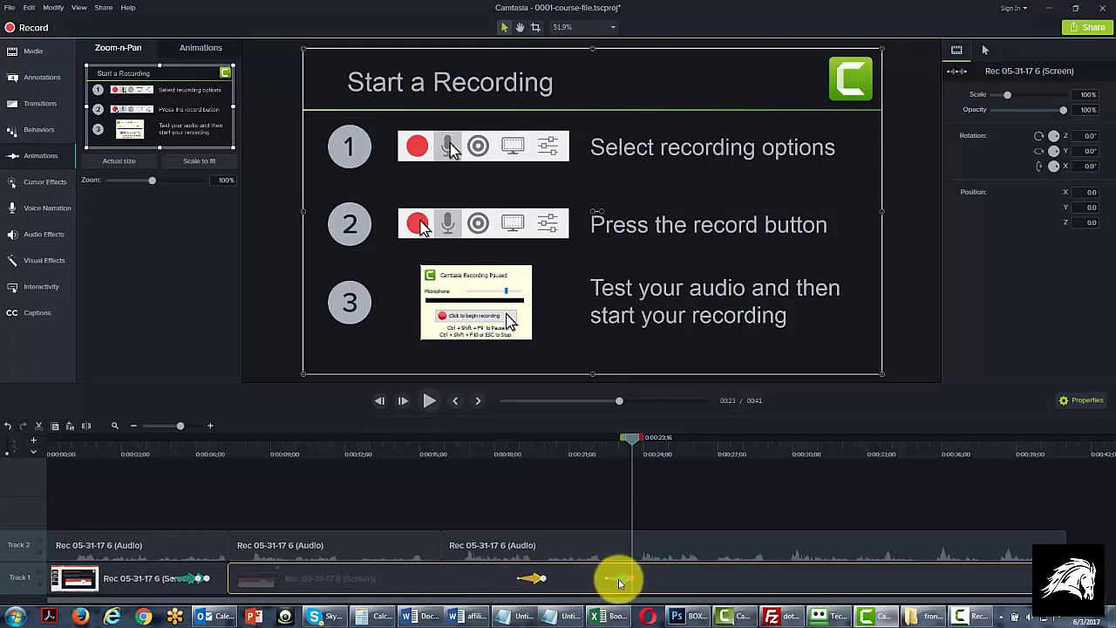
Try a Custom animation on the second screen clip at about 25 seconds, and delete it
{"action": "left_click", "coordinate": [197, 49]}
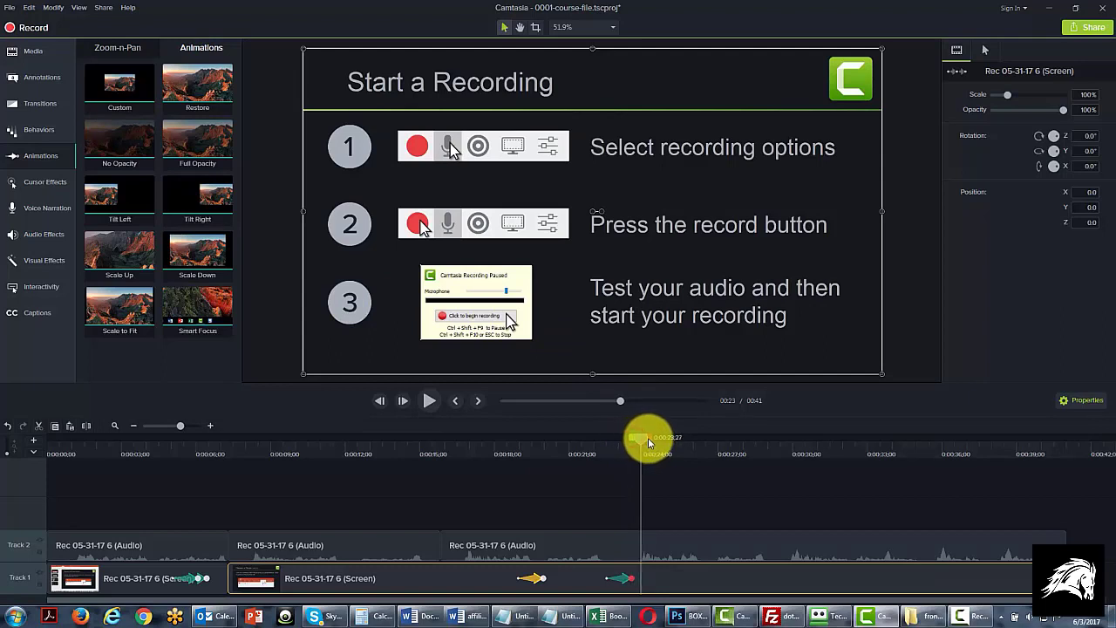
{"action": "left_click_drag", "start_coordinate": [648, 441], "coordinate": [661, 443]}
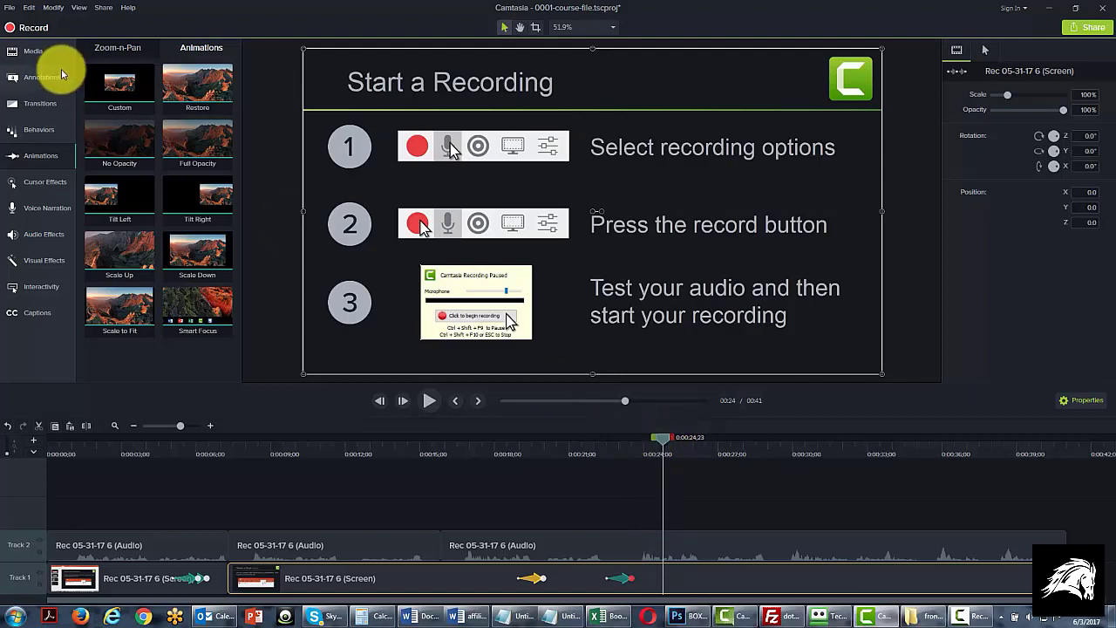
{"action": "left_click", "coordinate": [131, 80]}
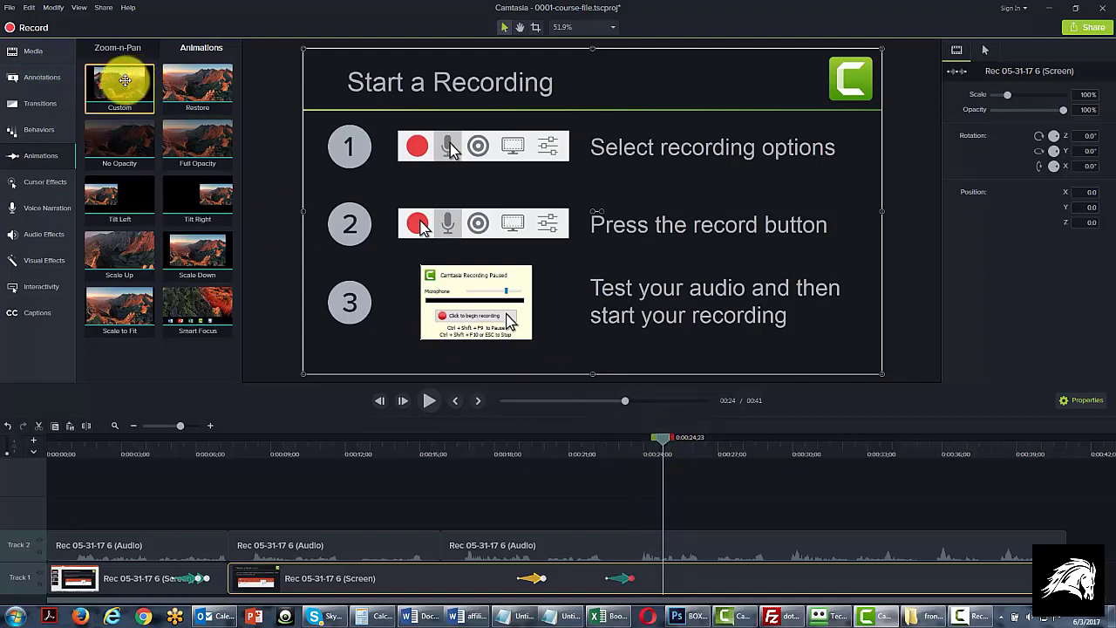
{"action": "left_click", "coordinate": [121, 85]}
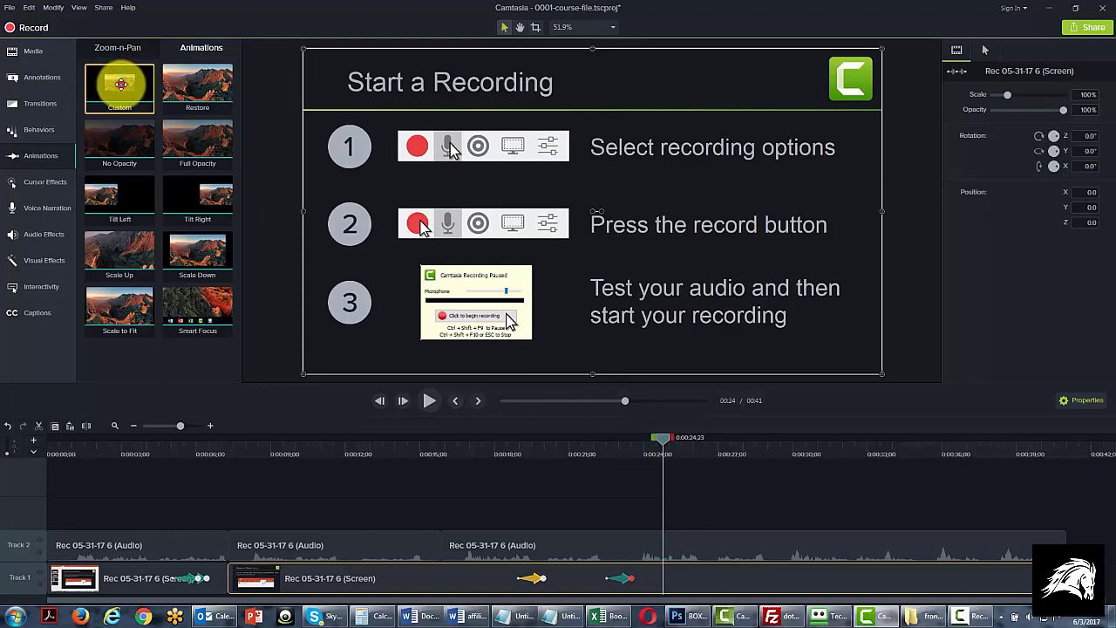
{"action": "mouse_move", "coordinate": [121, 84]}
{"action": "left_mouse_down"}
{"action": "mouse_move", "coordinate": [496, 407]}
{"action": "mouse_move", "coordinate": [638, 490]}
{"action": "mouse_move", "coordinate": [678, 593]}
{"action": "left_mouse_up"}
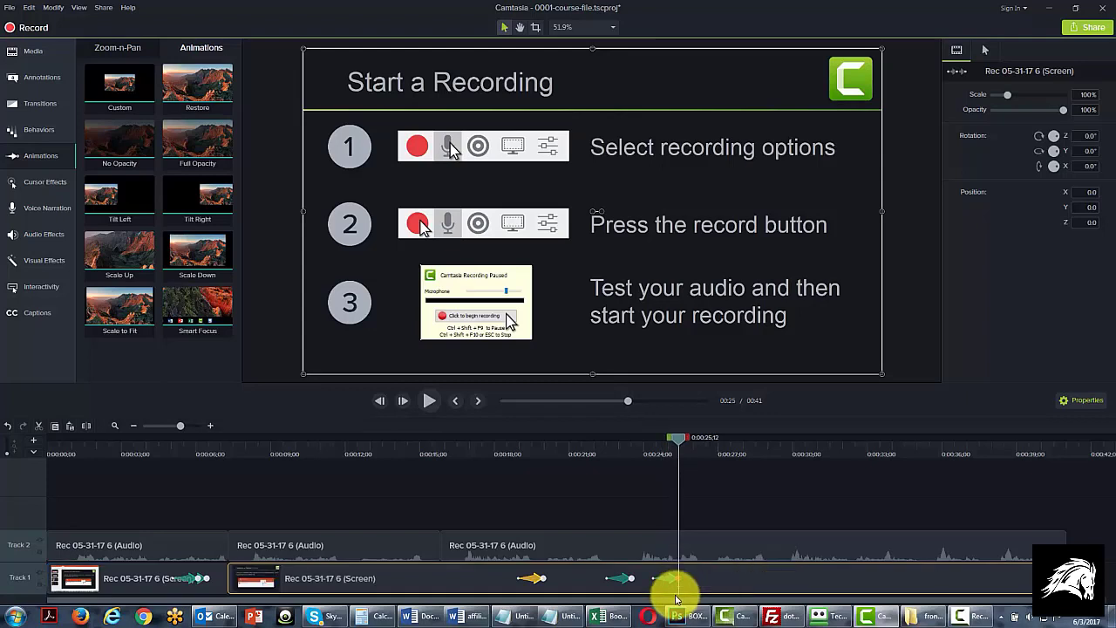
{"action": "left_click_drag", "start_coordinate": [681, 445], "coordinate": [672, 446]}
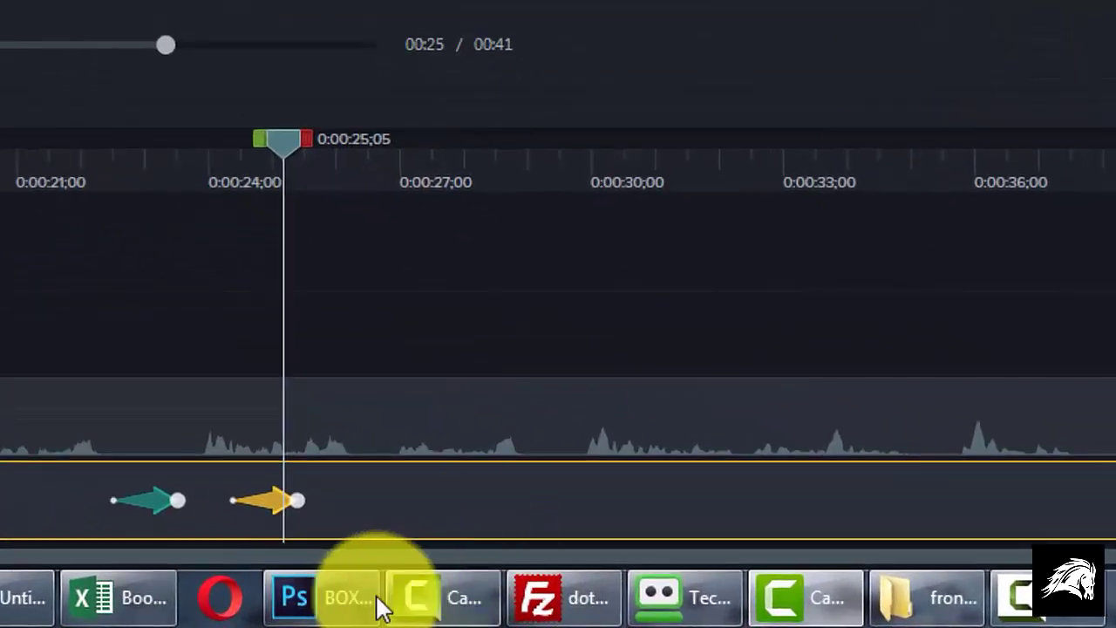
{"action": "right_click", "coordinate": [263, 504]}
{"action": "left_click", "coordinate": [329, 386]}
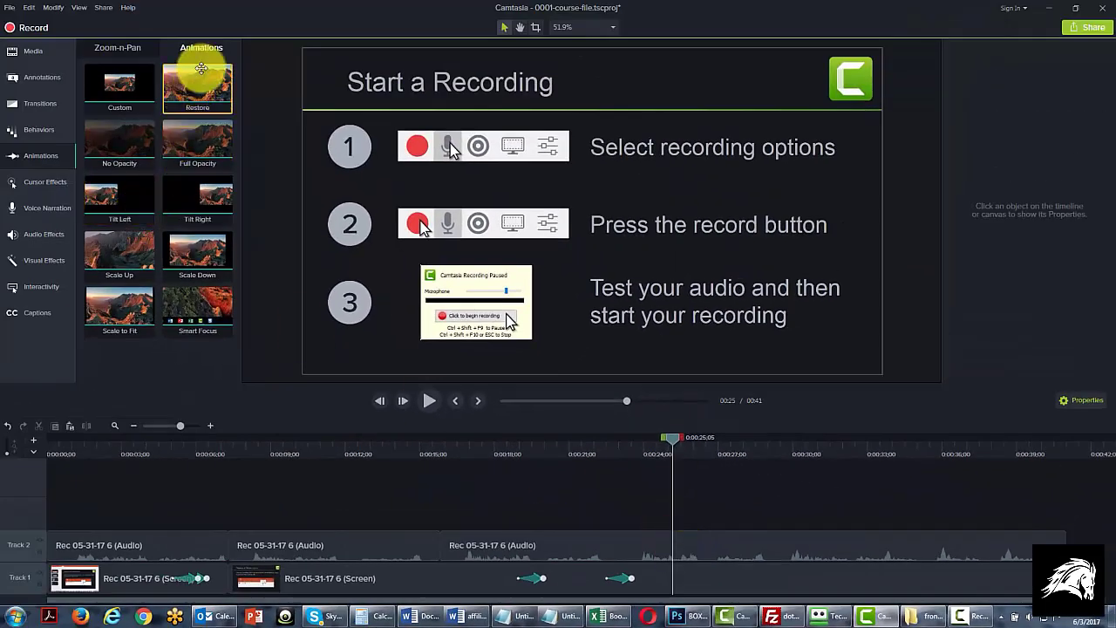
Try a Restore animation on the second screen clip just after 25 seconds, preview its effect, and delete it
{"action": "left_click_drag", "start_coordinate": [198, 79], "coordinate": [690, 575]}
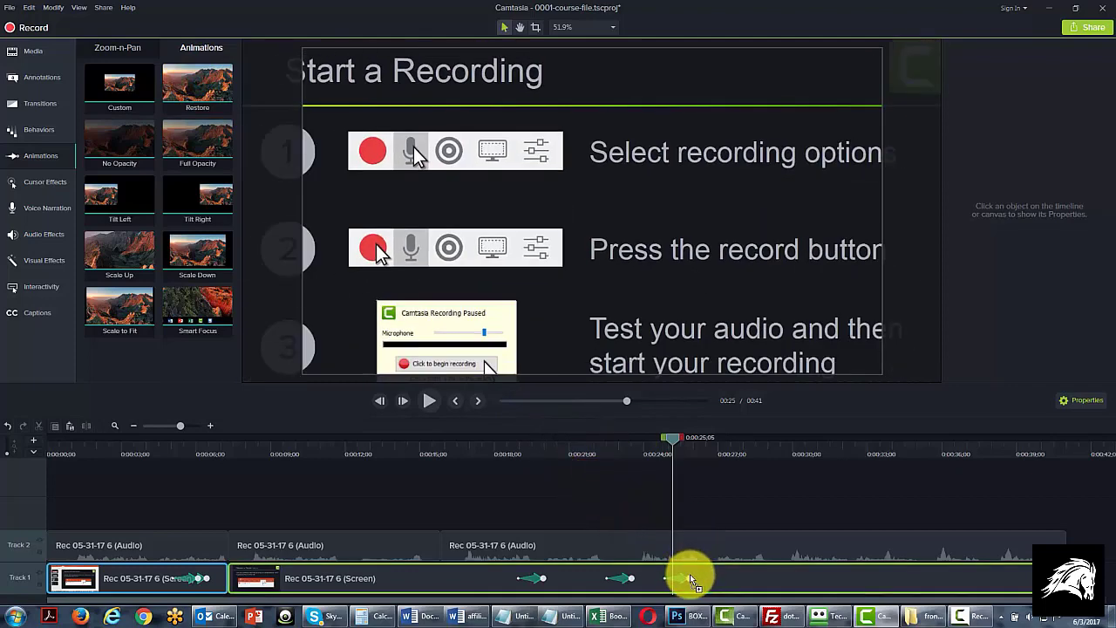
{"action": "mouse_move", "coordinate": [684, 445]}
{"action": "left_mouse_down"}
{"action": "mouse_move", "coordinate": [697, 446]}
{"action": "mouse_move", "coordinate": [662, 448]}
{"action": "mouse_move", "coordinate": [694, 454]}
{"action": "left_mouse_up"}
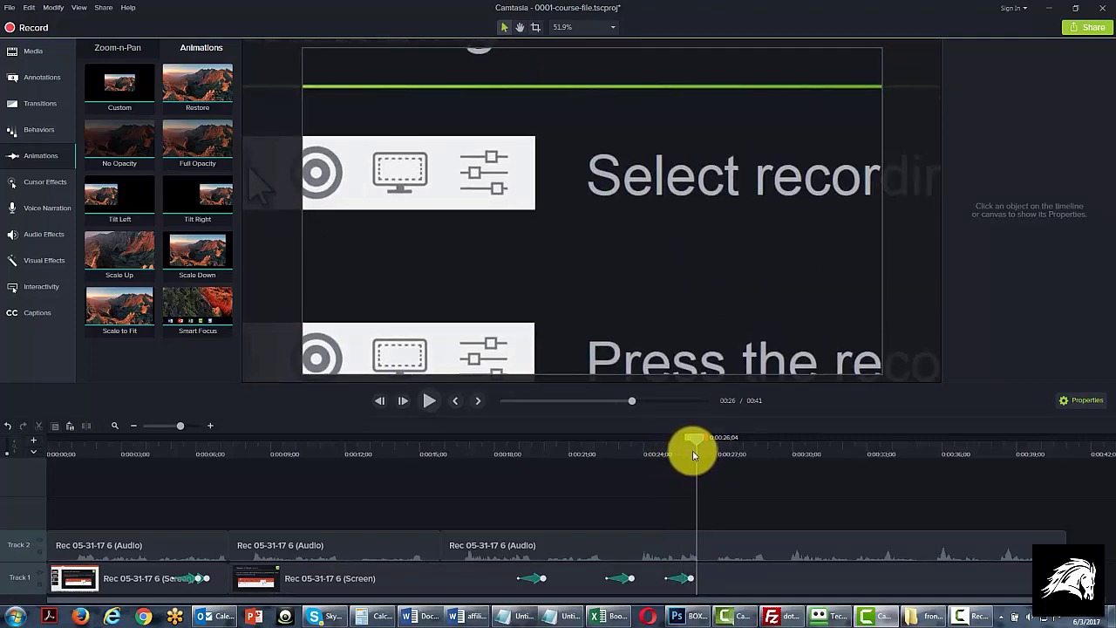
{"action": "left_click_drag", "start_coordinate": [694, 454], "coordinate": [670, 453]}
{"action": "left_click", "coordinate": [620, 577]}
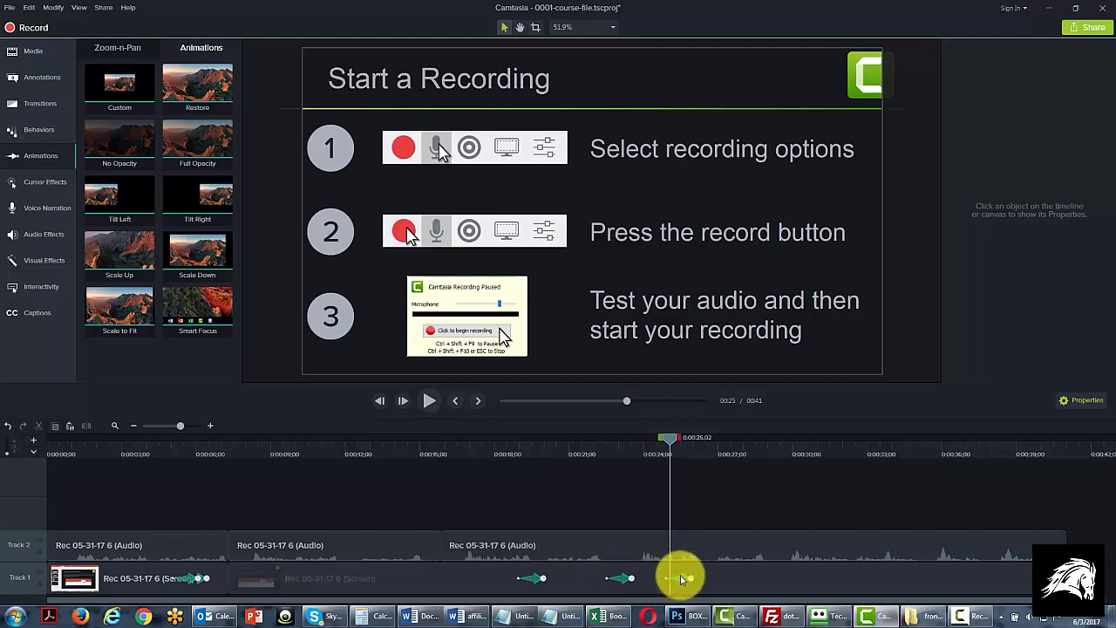
{"action": "left_click", "coordinate": [539, 580]}
{"action": "left_click", "coordinate": [684, 439]}
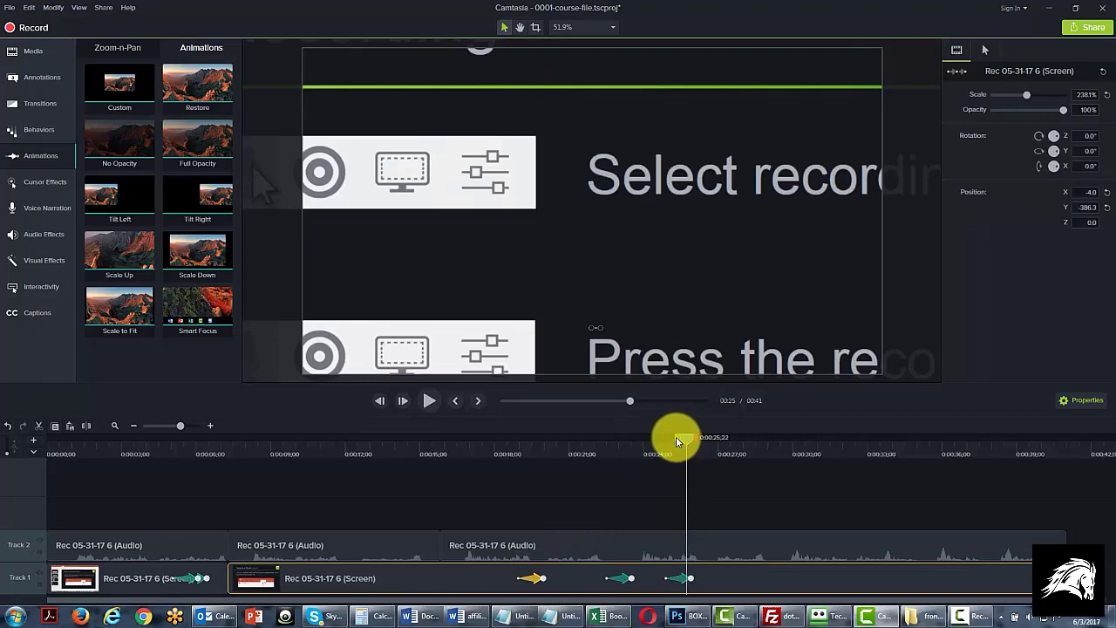
{"action": "mouse_move", "coordinate": [676, 436]}
{"action": "left_mouse_down"}
{"action": "mouse_move", "coordinate": [655, 441]}
{"action": "mouse_move", "coordinate": [674, 446]}
{"action": "left_mouse_up"}
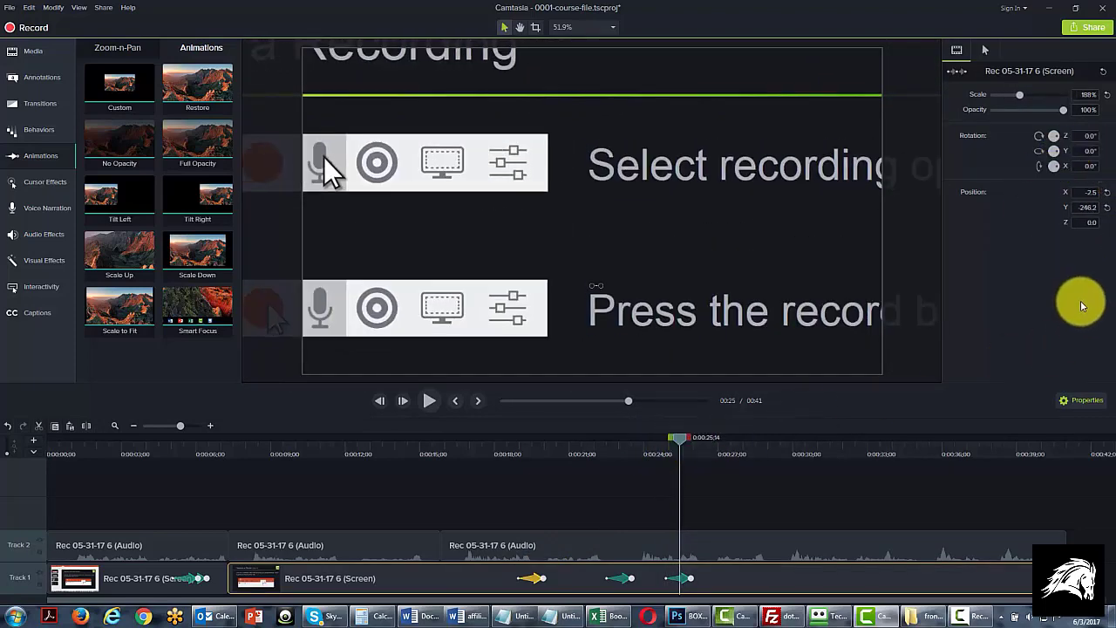
{"action": "left_click", "coordinate": [682, 579]}
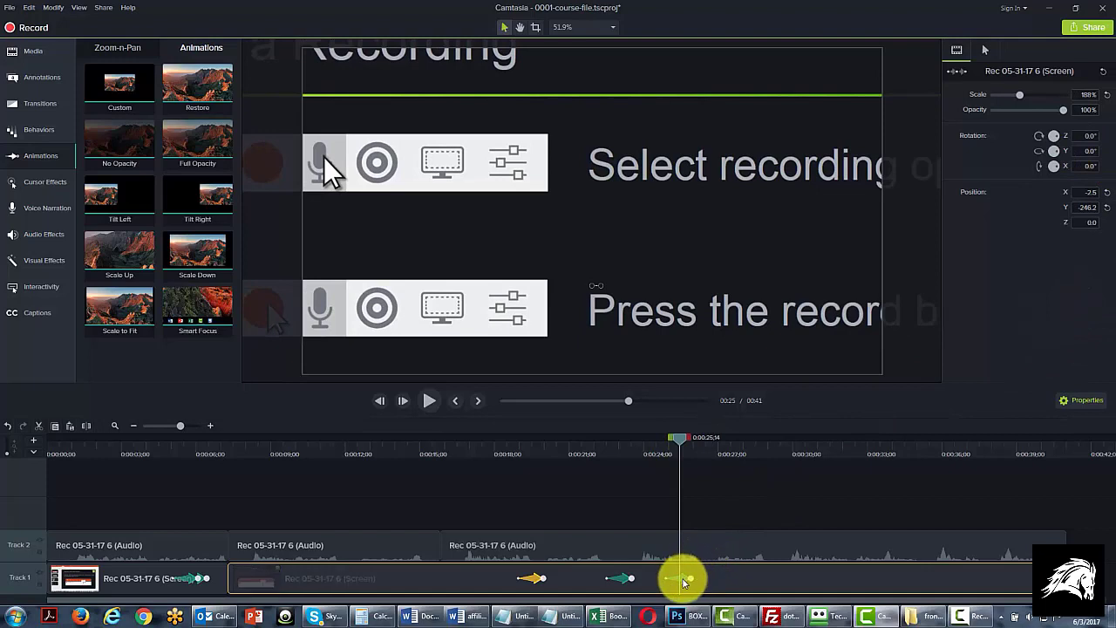
{"action": "right_click", "coordinate": [683, 580]}
{"action": "left_click", "coordinate": [691, 533]}
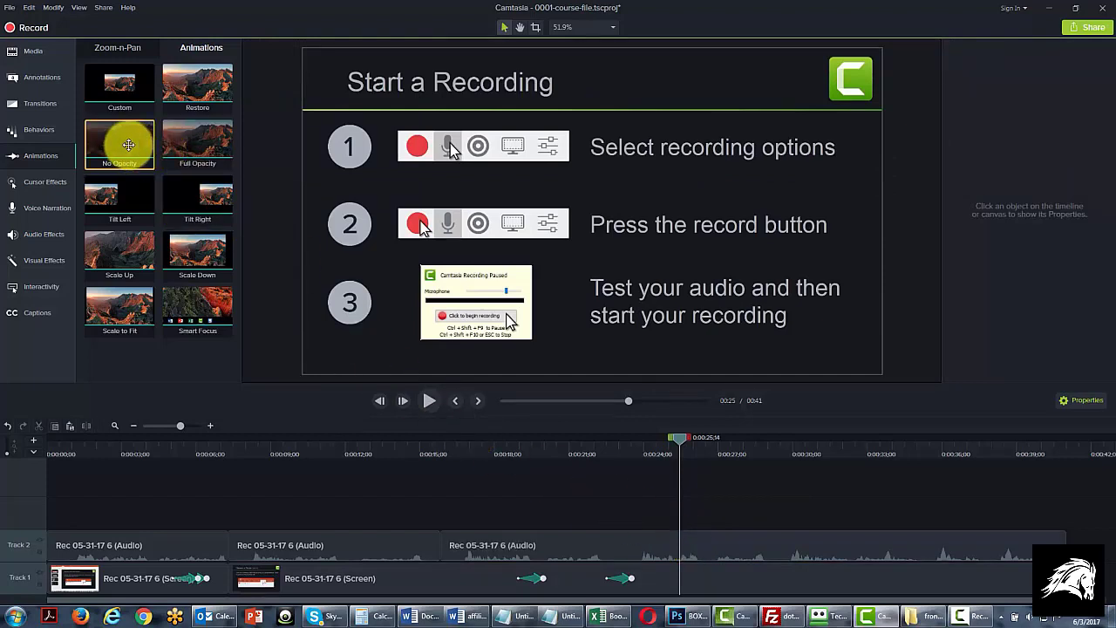
Try a No Opacity animation on the second screen clip at about 26 seconds, and delete it
{"action": "mouse_move", "coordinate": [134, 149]}
{"action": "left_mouse_down"}
{"action": "mouse_move", "coordinate": [654, 456]}
{"action": "mouse_move", "coordinate": [704, 530]}
{"action": "mouse_move", "coordinate": [700, 575]}
{"action": "left_mouse_up"}
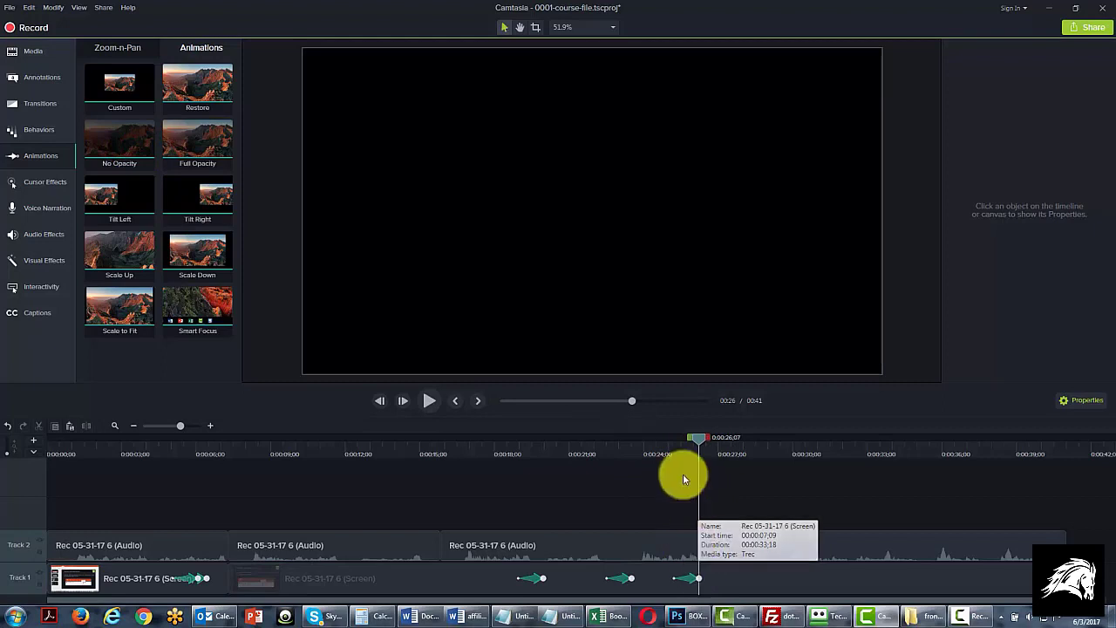
{"action": "mouse_move", "coordinate": [705, 439]}
{"action": "left_mouse_down"}
{"action": "mouse_move", "coordinate": [689, 441]}
{"action": "mouse_move", "coordinate": [710, 440]}
{"action": "mouse_move", "coordinate": [701, 443]}
{"action": "left_mouse_up"}
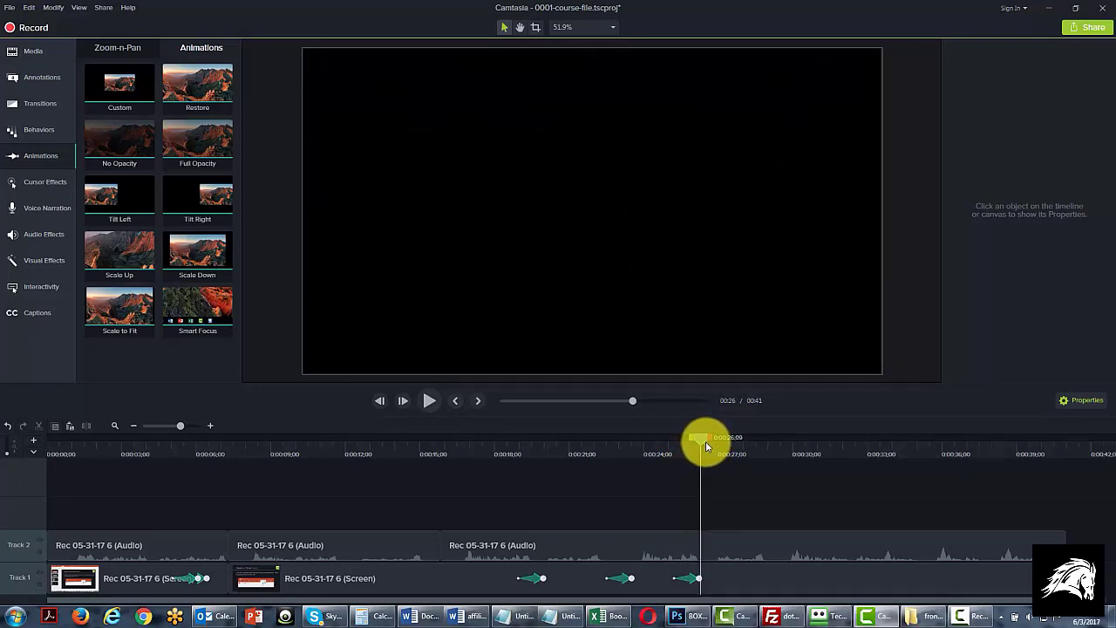
{"action": "left_click", "coordinate": [696, 578]}
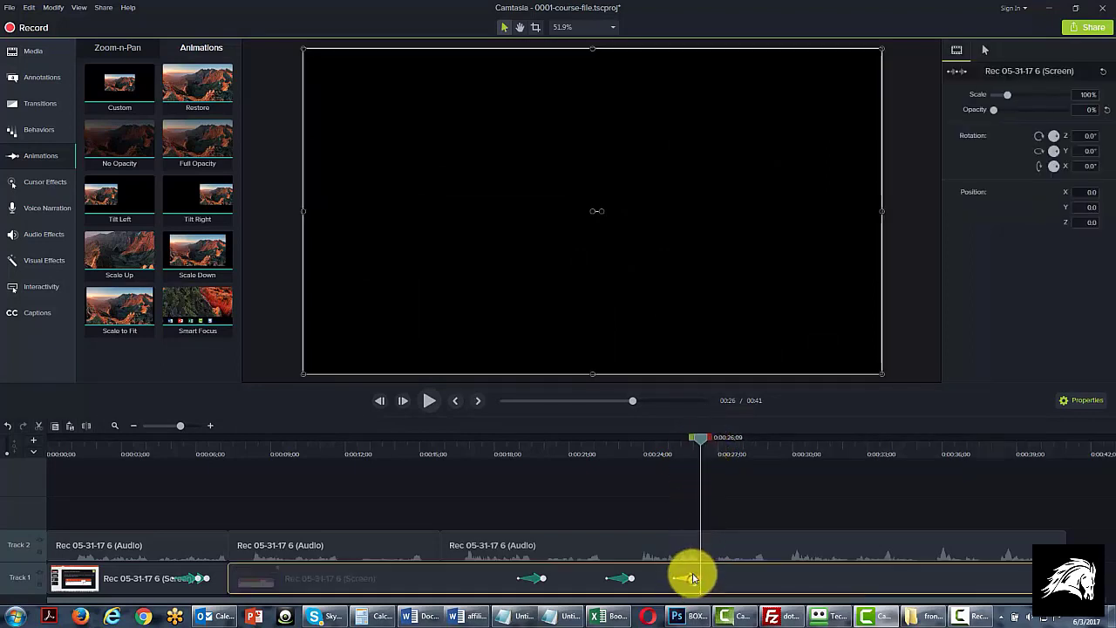
{"action": "right_click", "coordinate": [696, 575]}
{"action": "left_click", "coordinate": [721, 532]}
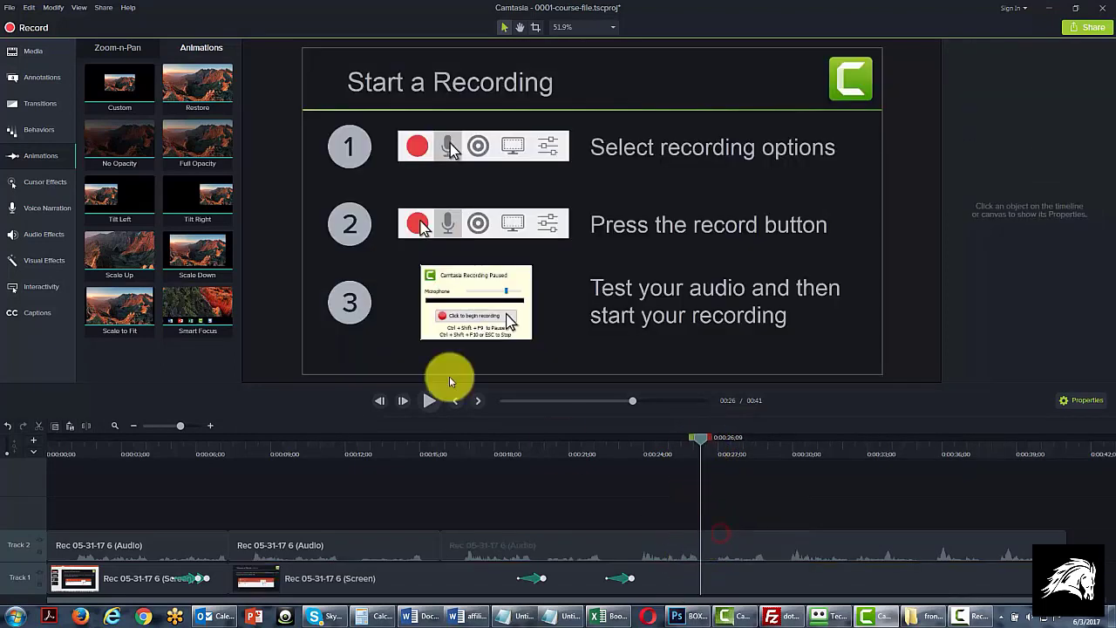
Try a Full Opacity animation on the second screen clip just before 26 seconds, and delete it
{"action": "left_click_drag", "start_coordinate": [248, 198], "coordinate": [690, 565]}
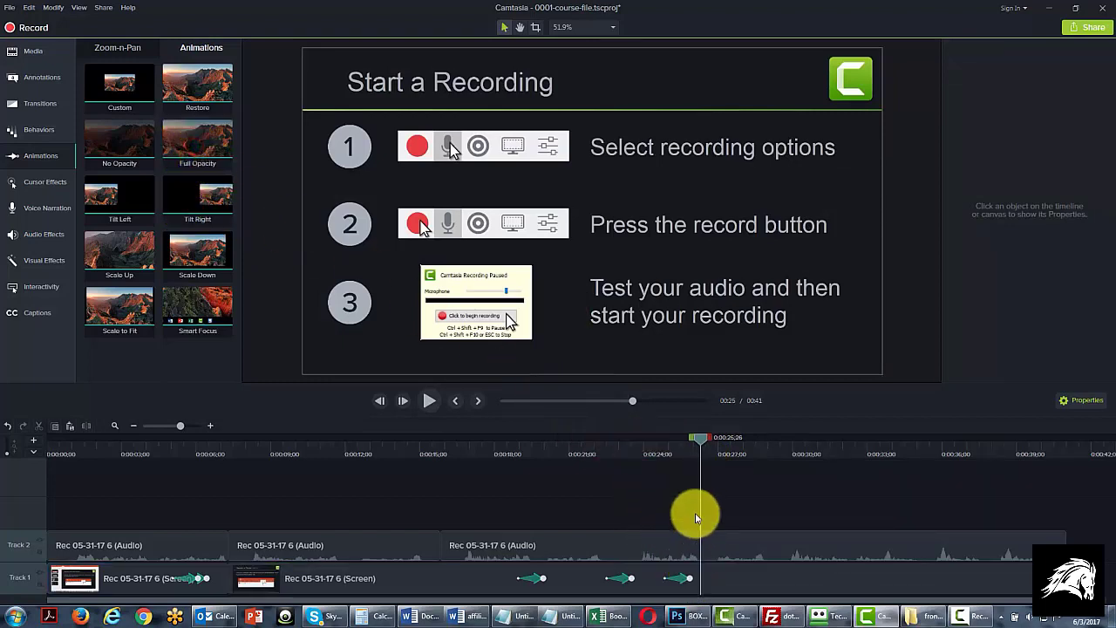
{"action": "left_click_drag", "start_coordinate": [700, 437], "coordinate": [675, 447]}
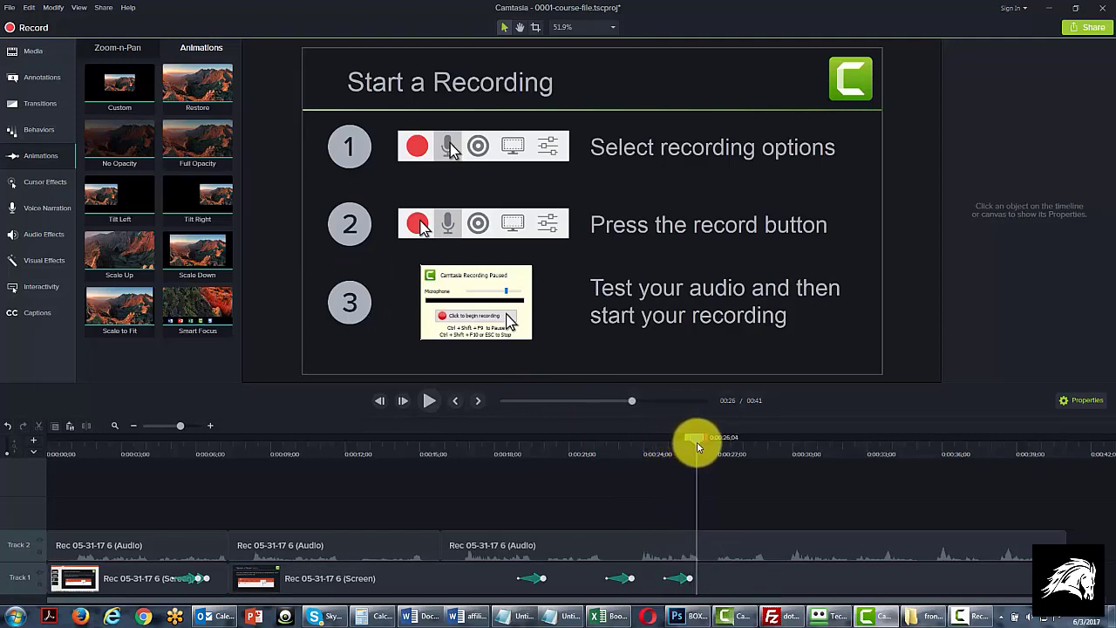
{"action": "left_click_drag", "start_coordinate": [695, 446], "coordinate": [694, 444]}
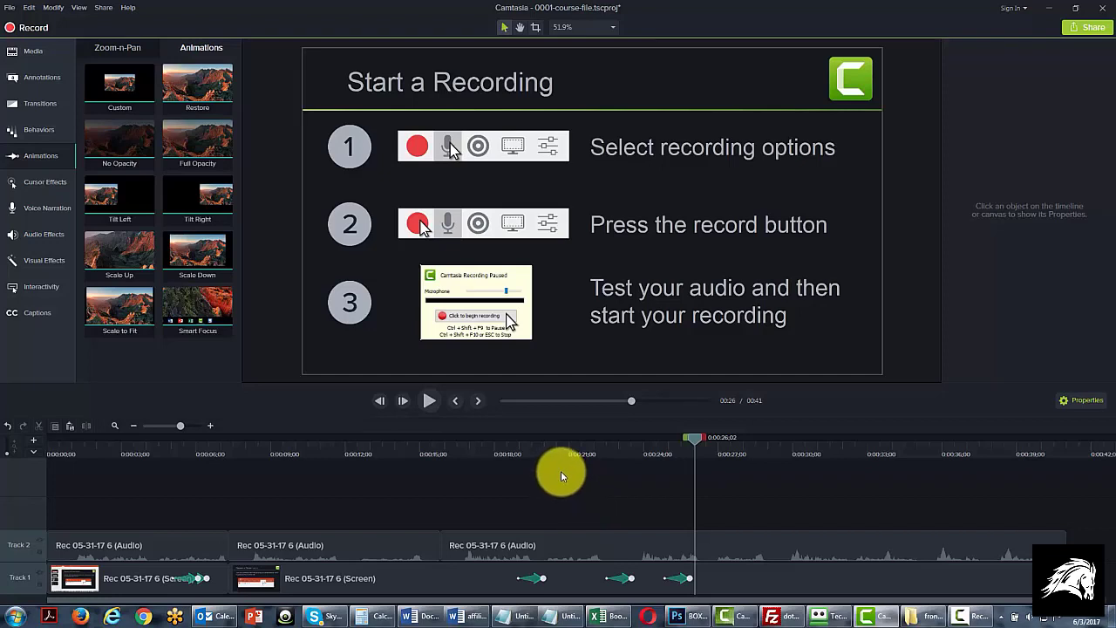
{"action": "right_click", "coordinate": [680, 578]}
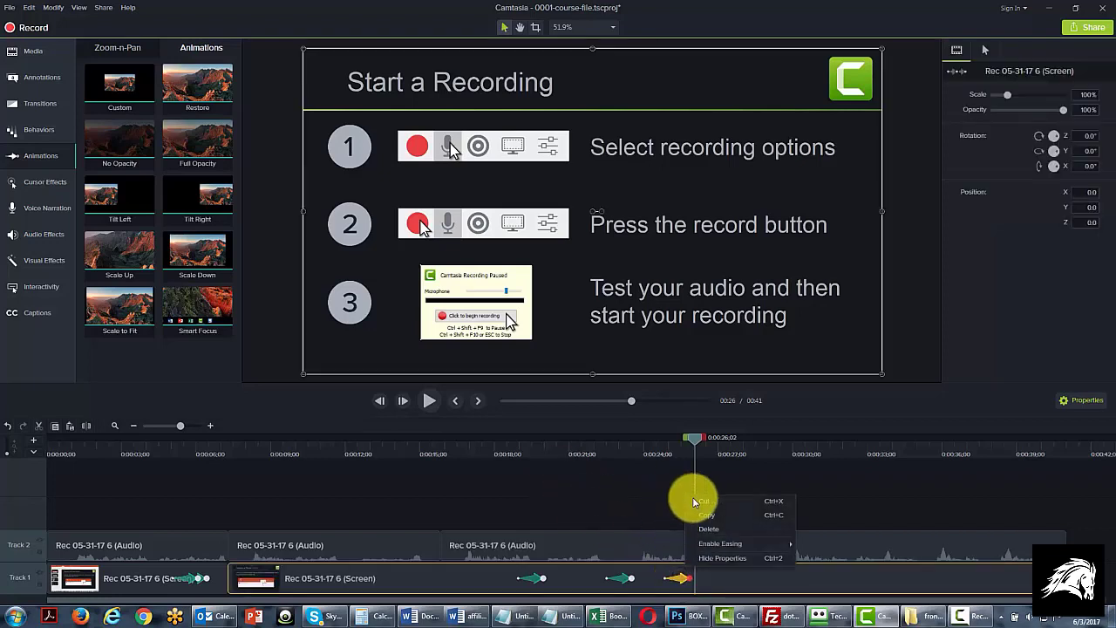
{"action": "left_click", "coordinate": [713, 529]}
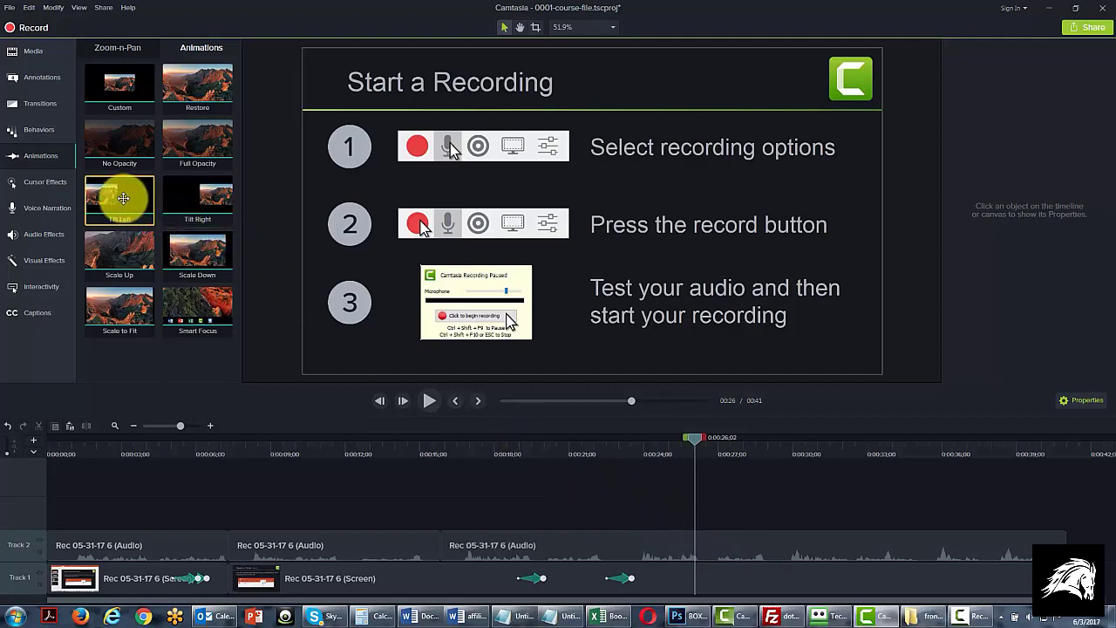
Add a Tilt Left animation to the second screen clip at about 0:00:26;02 and select it to show its properties
{"action": "left_click_drag", "start_coordinate": [123, 198], "coordinate": [696, 569]}
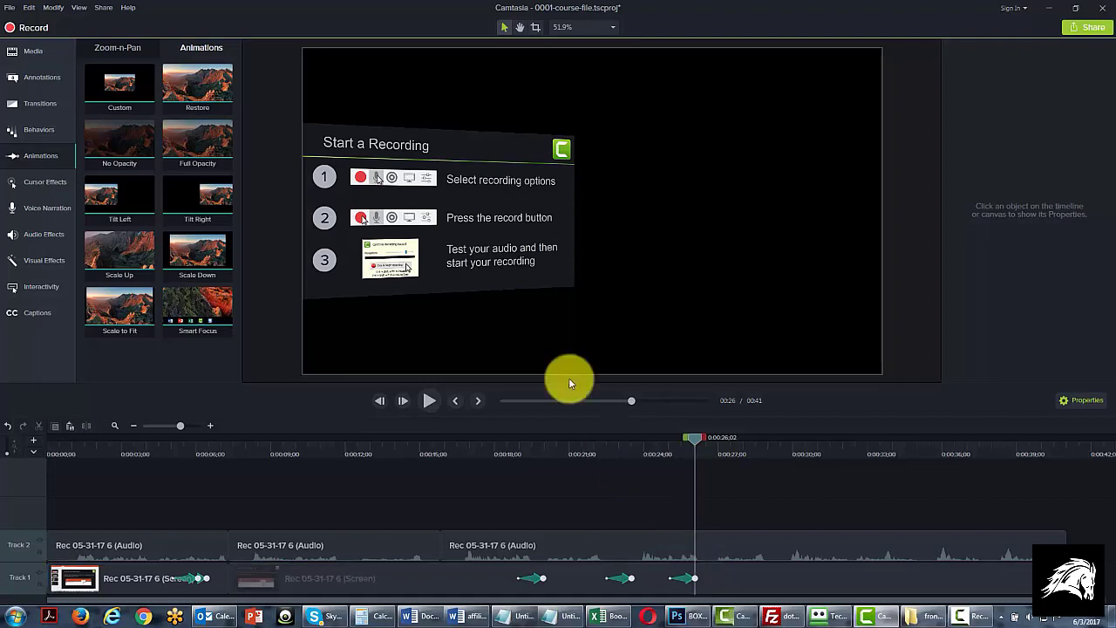
{"action": "mouse_move", "coordinate": [697, 437]}
{"action": "left_mouse_down"}
{"action": "mouse_move", "coordinate": [685, 441]}
{"action": "mouse_move", "coordinate": [696, 443]}
{"action": "left_mouse_up"}
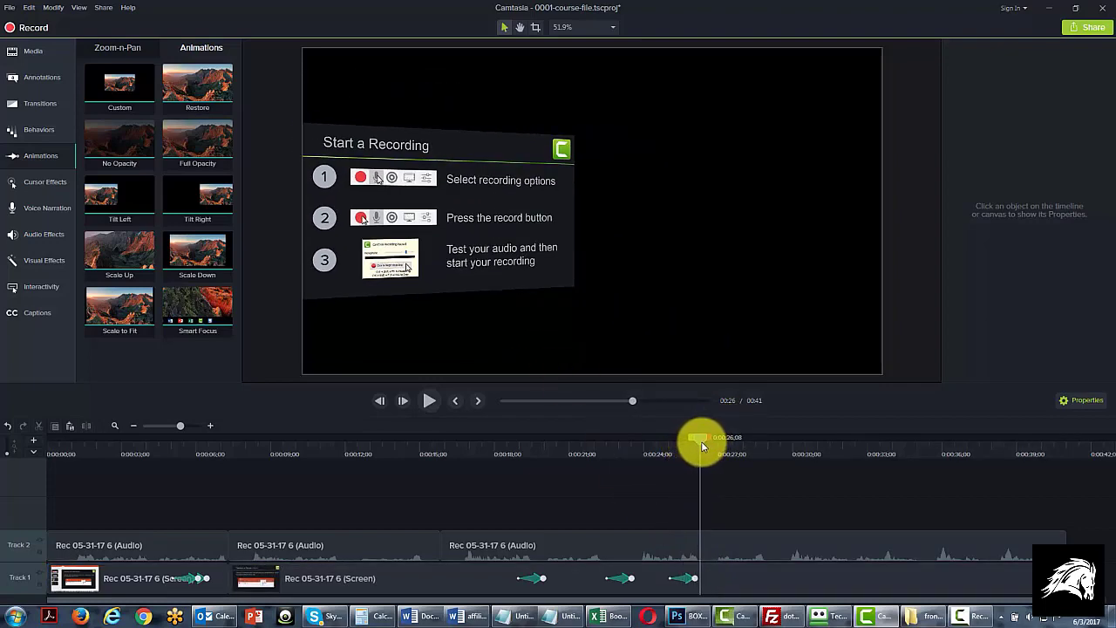
{"action": "left_click", "coordinate": [686, 578]}
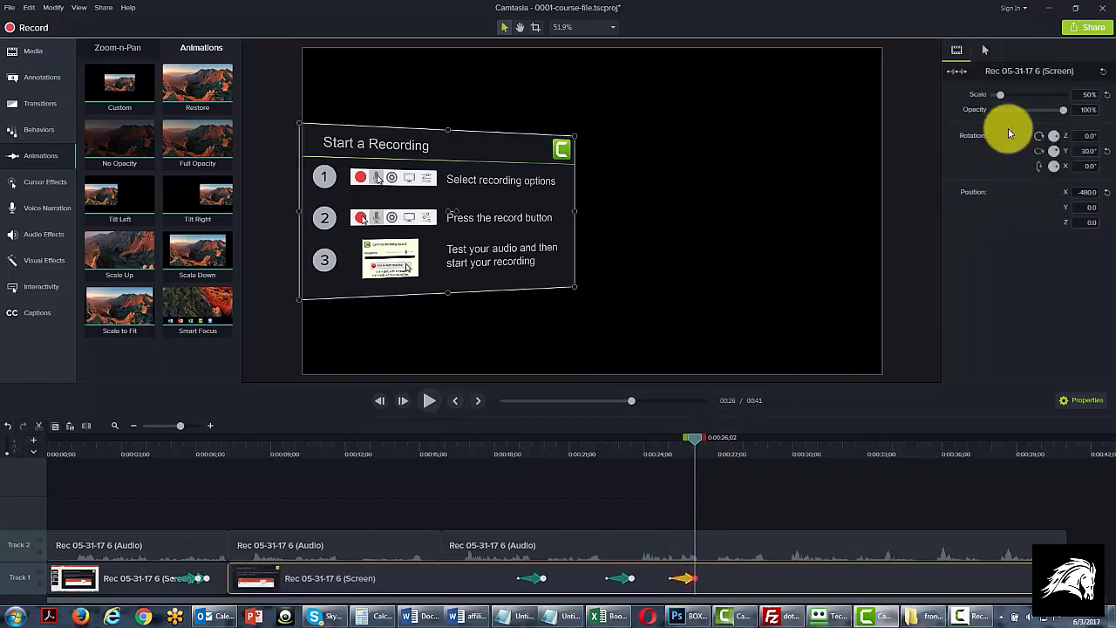
Try a scale of 37.5% on the Tilt Left animation at about 0:00:26;02, and delete that animation from the second screen clip
{"action": "left_click_drag", "start_coordinate": [1002, 97], "coordinate": [999, 95]}
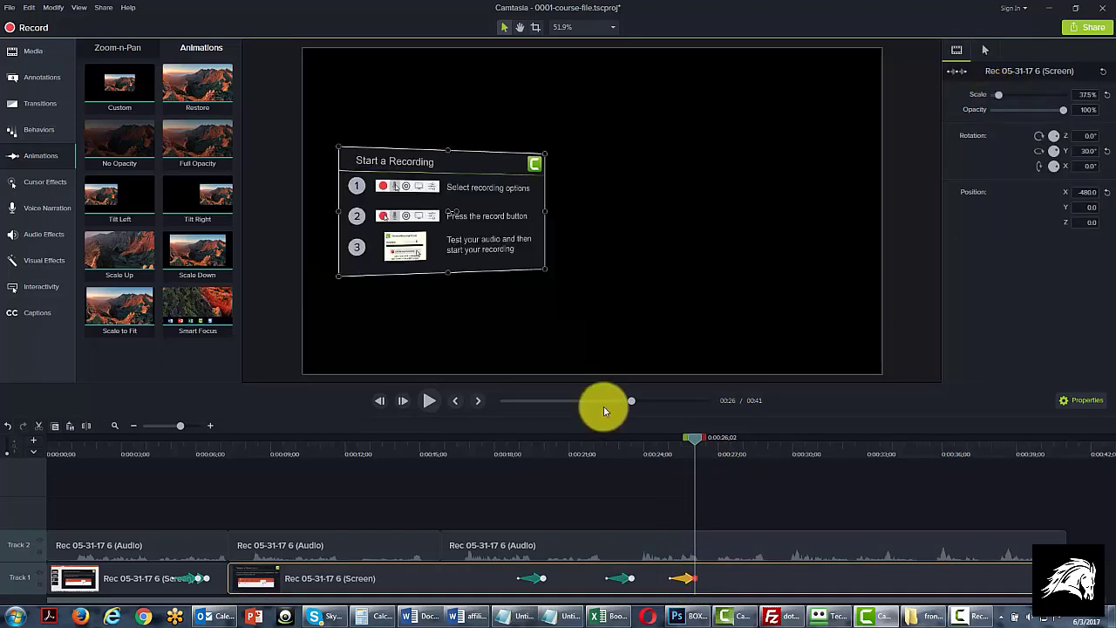
{"action": "right_click", "coordinate": [689, 574]}
{"action": "left_click", "coordinate": [716, 532]}
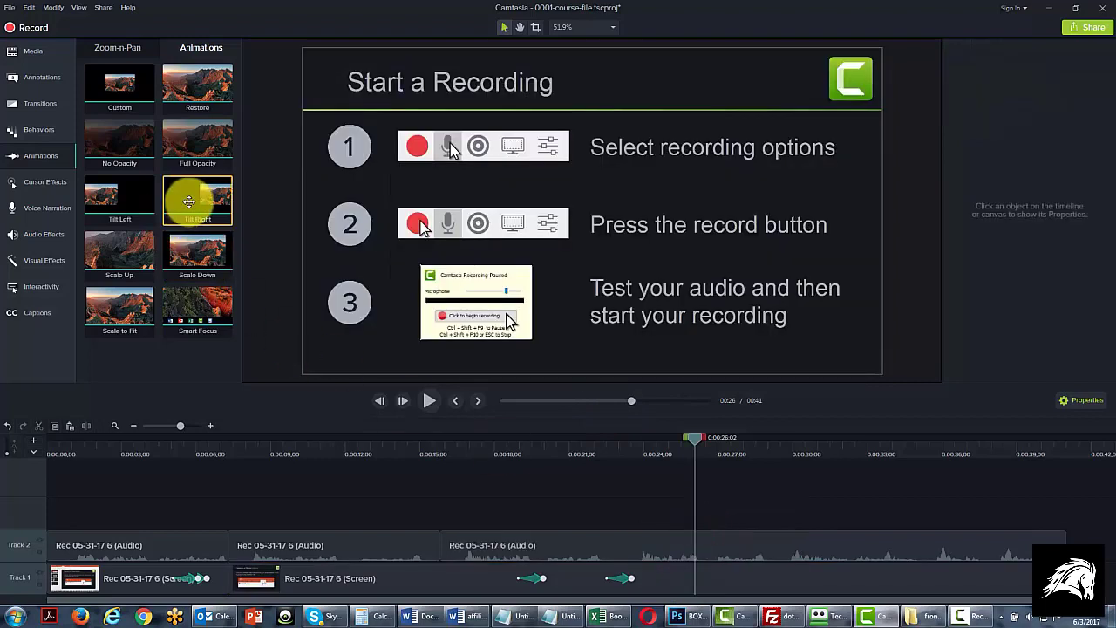
Try a Tilt Right animation on the second screen clip at about 0:00:26;02, and delete it
{"action": "left_click_drag", "start_coordinate": [184, 195], "coordinate": [686, 567]}
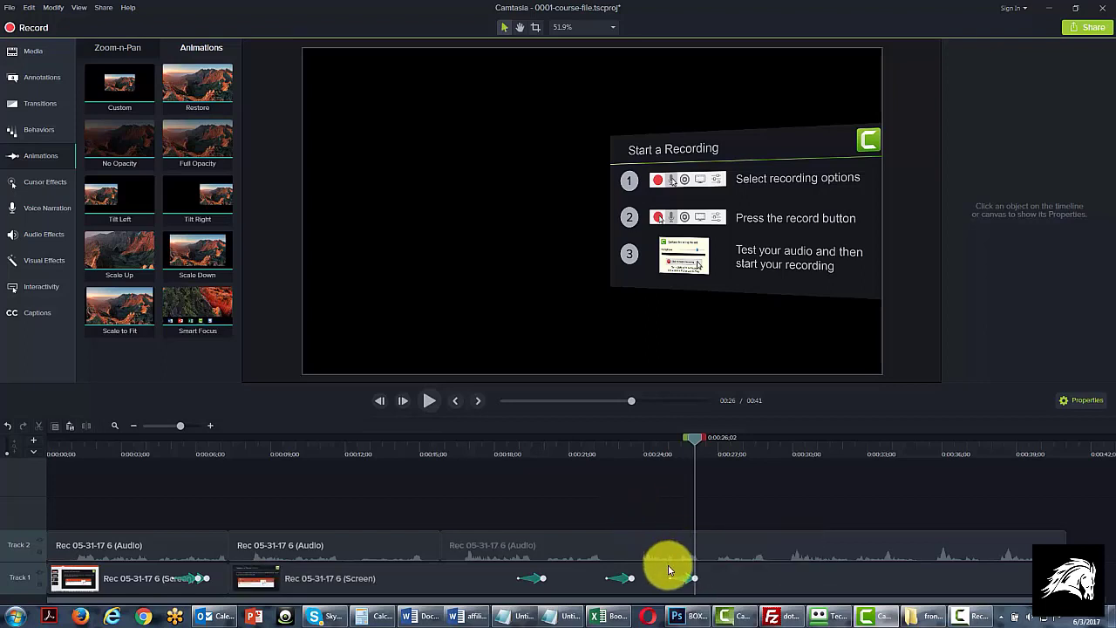
{"action": "left_click", "coordinate": [682, 575]}
{"action": "right_click", "coordinate": [685, 560]}
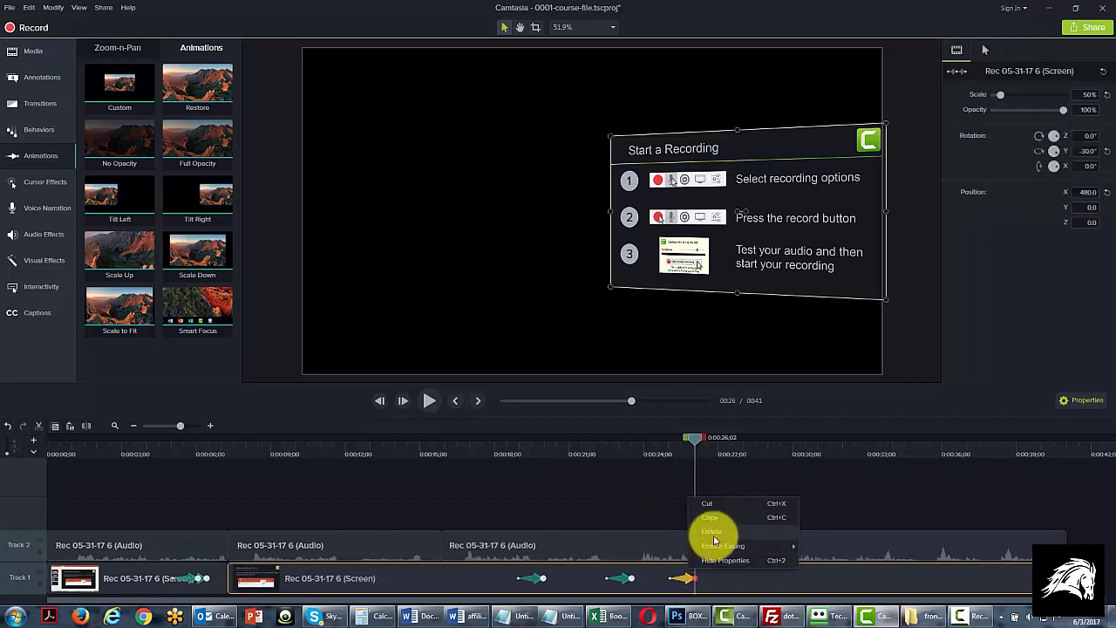
{"action": "left_click", "coordinate": [712, 532]}
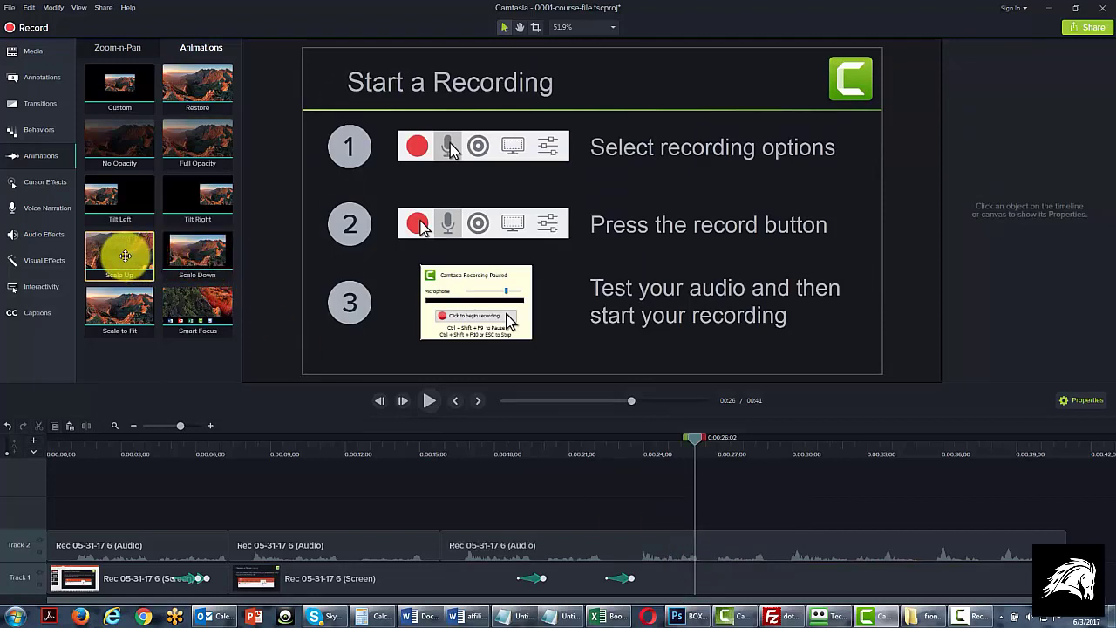
Add a Scale Up animation to the second screen clip at about 26 seconds and select it to show its properties
{"action": "left_click_drag", "start_coordinate": [125, 255], "coordinate": [688, 571]}
{"action": "mouse_move", "coordinate": [692, 437]}
{"action": "left_mouse_down"}
{"action": "mouse_move", "coordinate": [663, 438]}
{"action": "mouse_move", "coordinate": [703, 445]}
{"action": "left_mouse_up"}
{"action": "left_click", "coordinate": [683, 579]}
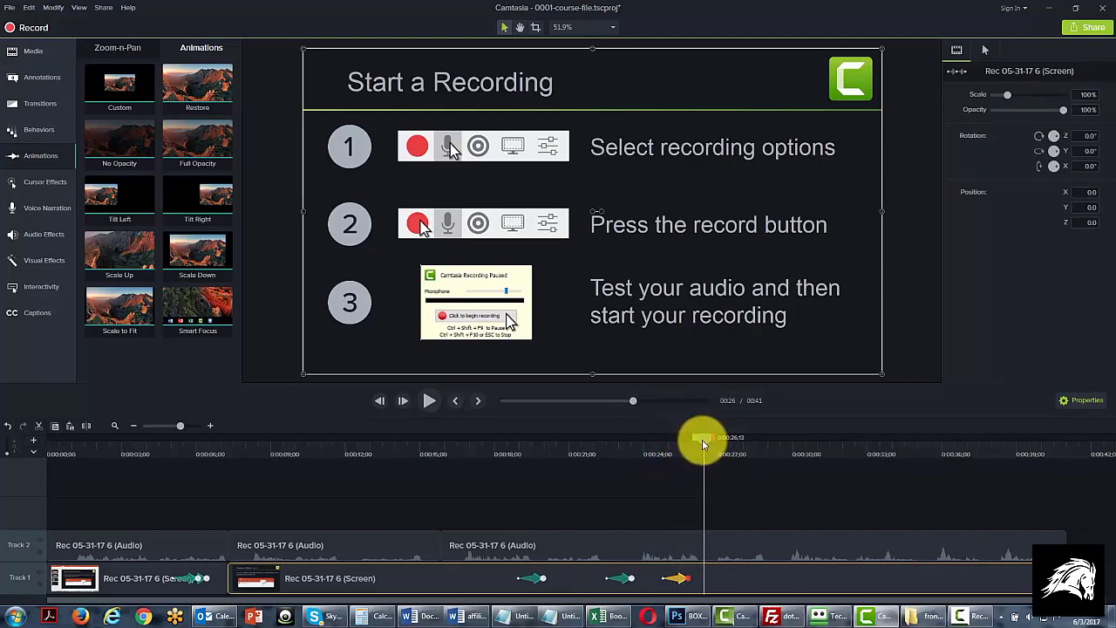
Add a Scale Down animation to the second screen clip ending at about 0:00:27;20 and scrub back to preview it
{"action": "left_click_drag", "start_coordinate": [195, 250], "coordinate": [737, 575]}
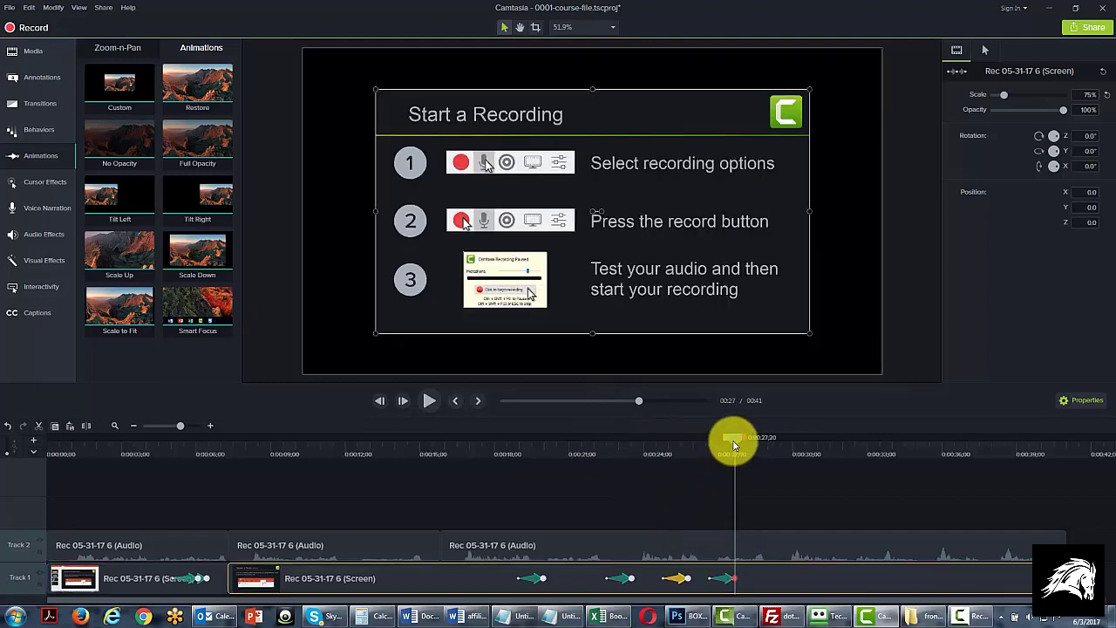
{"action": "mouse_move", "coordinate": [735, 445]}
{"action": "left_mouse_down"}
{"action": "mouse_move", "coordinate": [669, 449]}
{"action": "mouse_move", "coordinate": [715, 448]}
{"action": "left_mouse_up"}
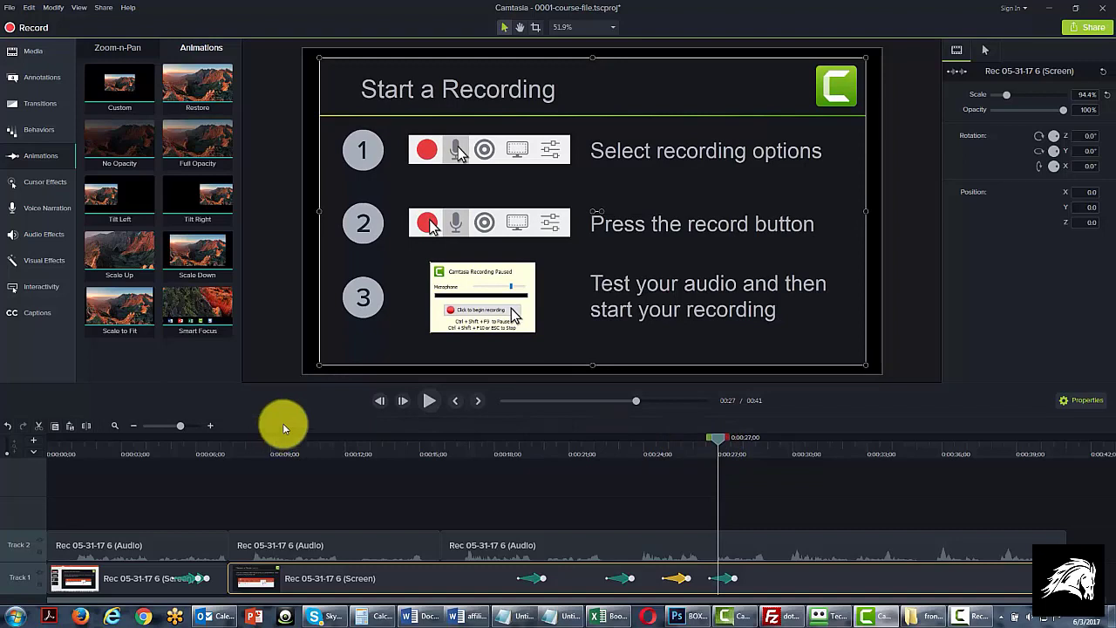
Split the screen and audio clips at about 31 and 35 seconds, and return the playhead to about 0:00:26;11
{"action": "left_click_drag", "start_coordinate": [723, 447], "coordinate": [1017, 433]}
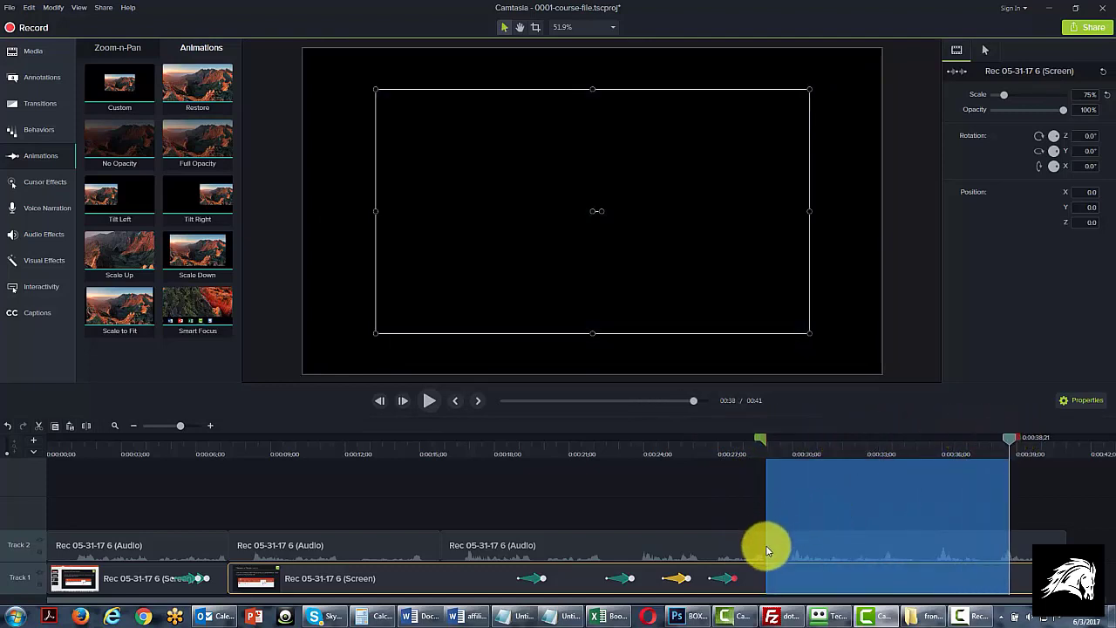
{"action": "left_click", "coordinate": [824, 547]}
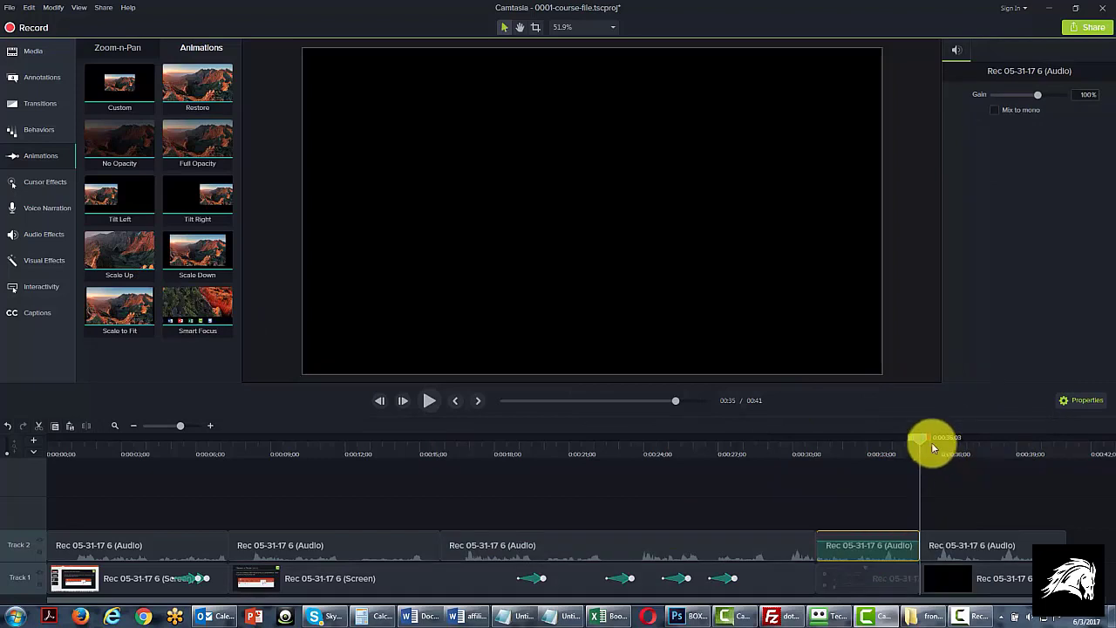
{"action": "left_click_drag", "start_coordinate": [922, 440], "coordinate": [706, 455]}
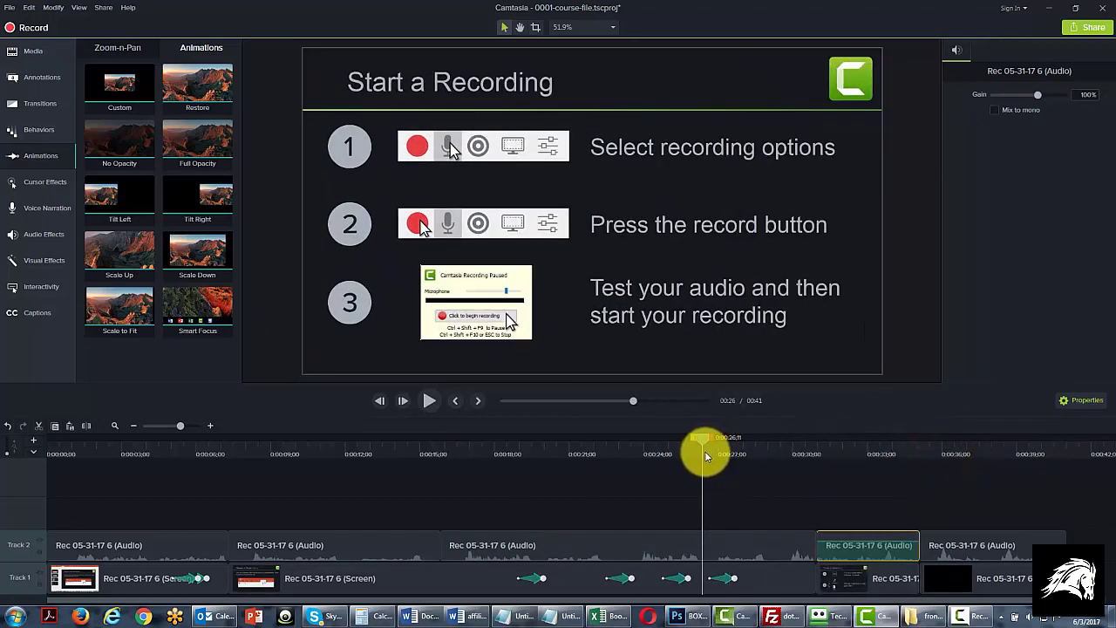
Apply Smart Focus to the split screen clip starting at about 31 seconds, changing the canvas dimensions to 480p SD (854x480) as requested
{"action": "left_click_drag", "start_coordinate": [198, 312], "coordinate": [850, 575]}
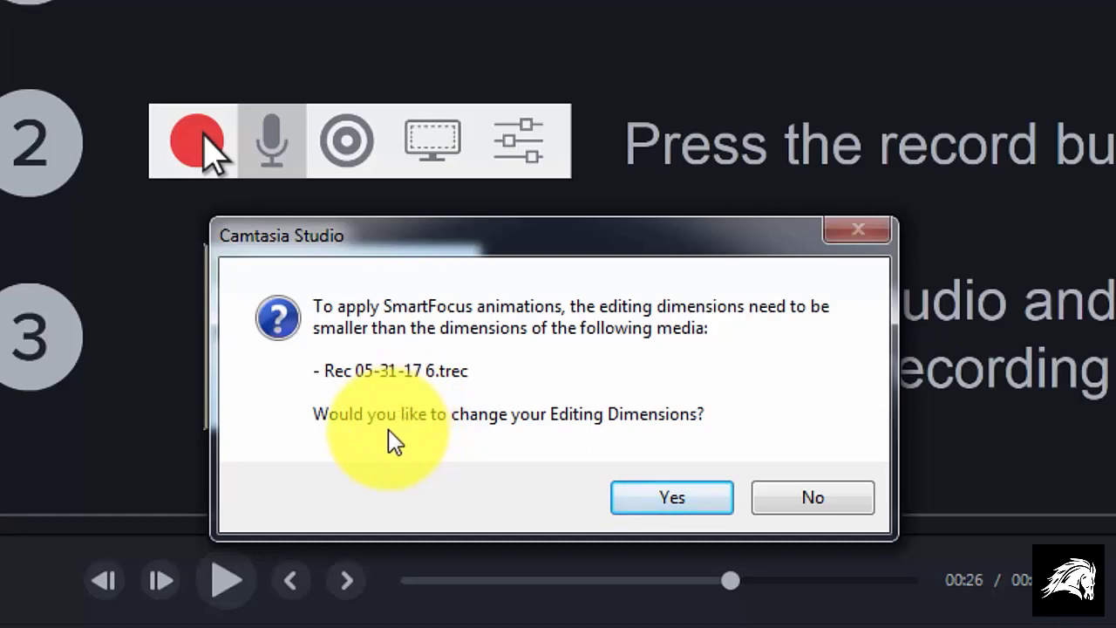
{"action": "left_click", "coordinate": [681, 503]}
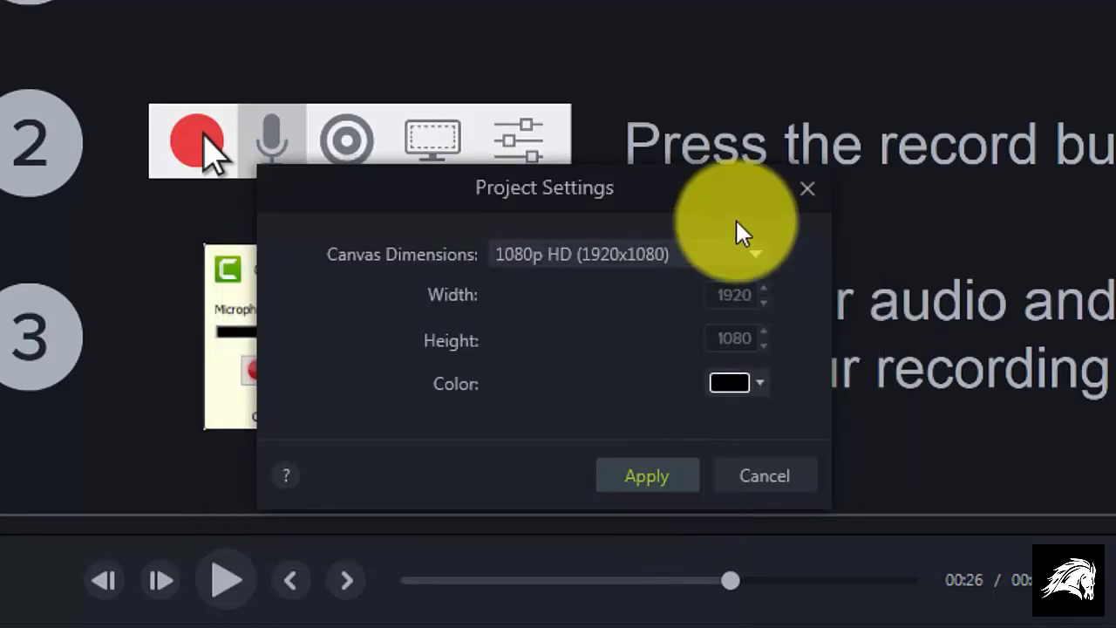
{"action": "left_click", "coordinate": [753, 252]}
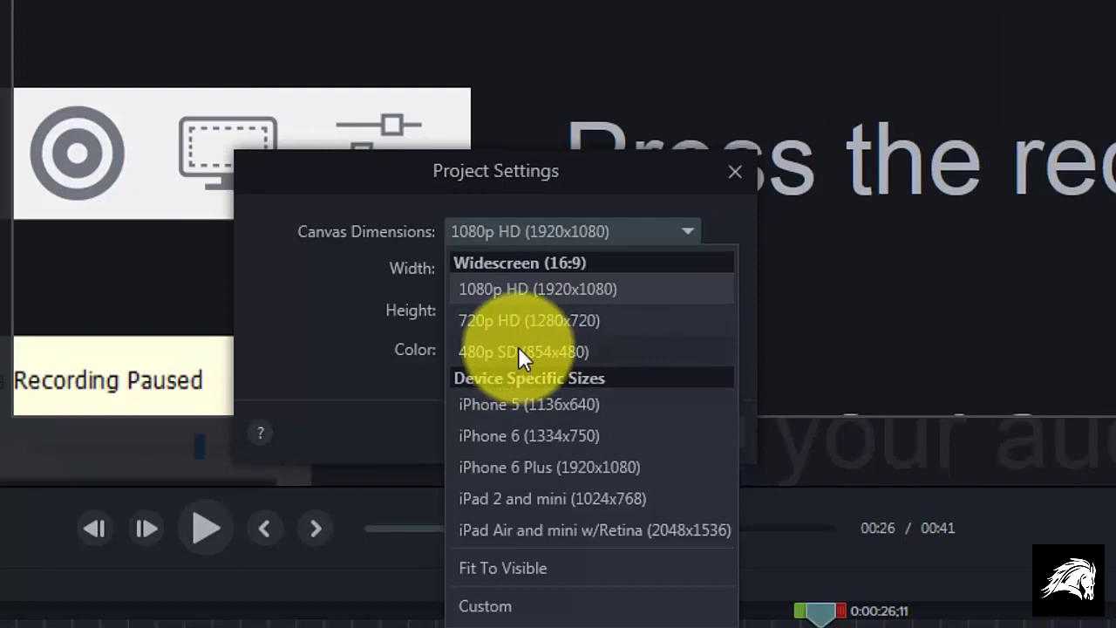
{"action": "left_click", "coordinate": [518, 353]}
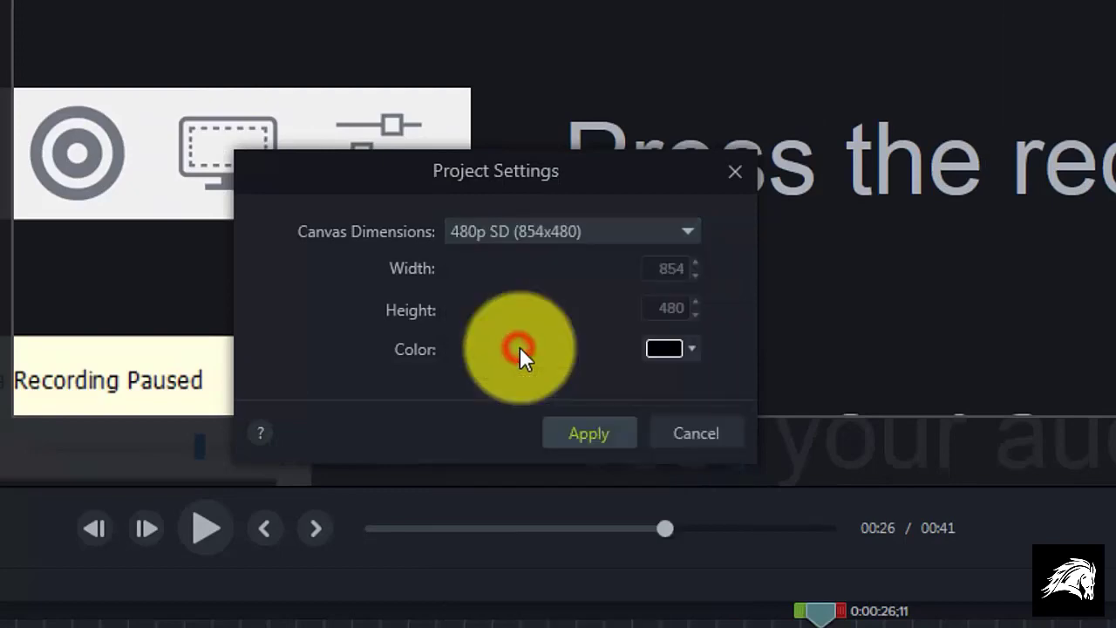
{"action": "left_click", "coordinate": [571, 433]}
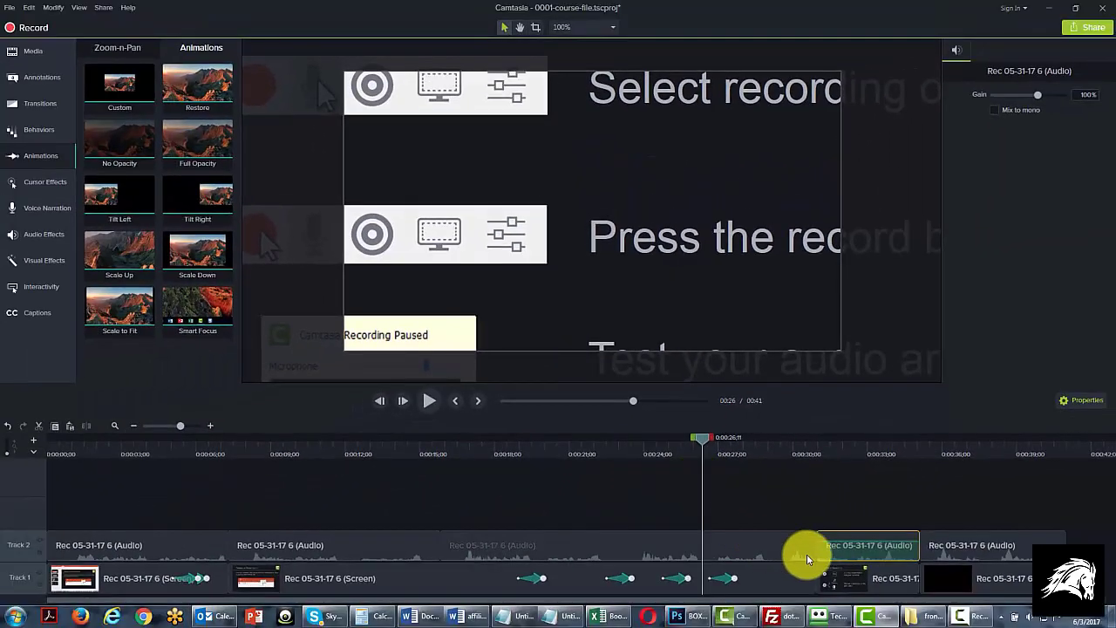